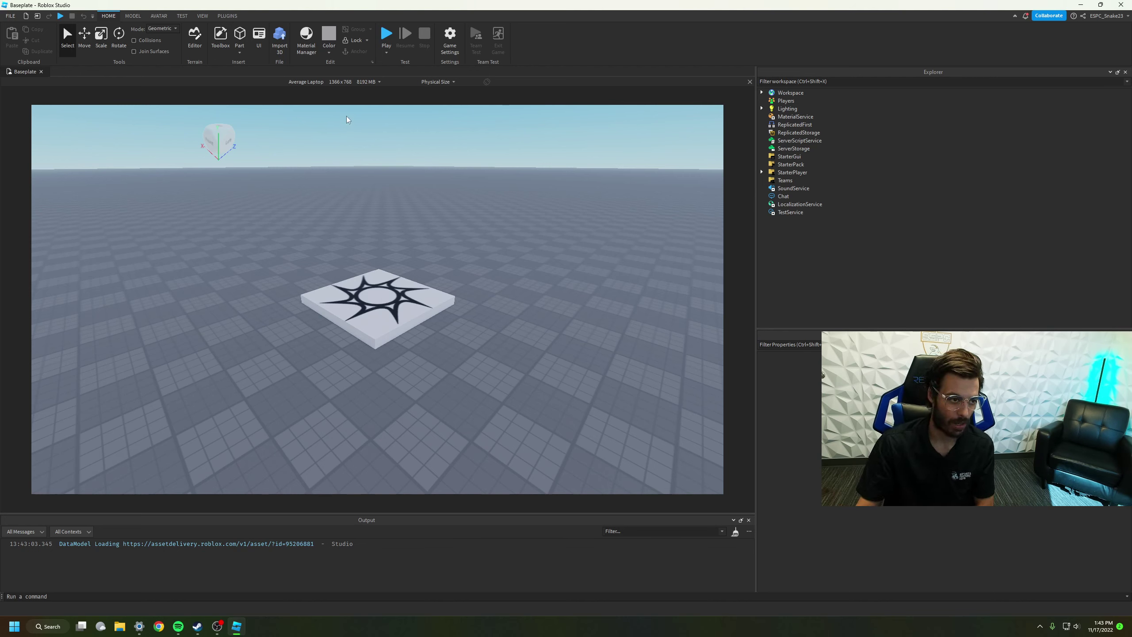
Insert two block parts beside the spawn location and group them into one model.
click(239, 44)
click(239, 45)
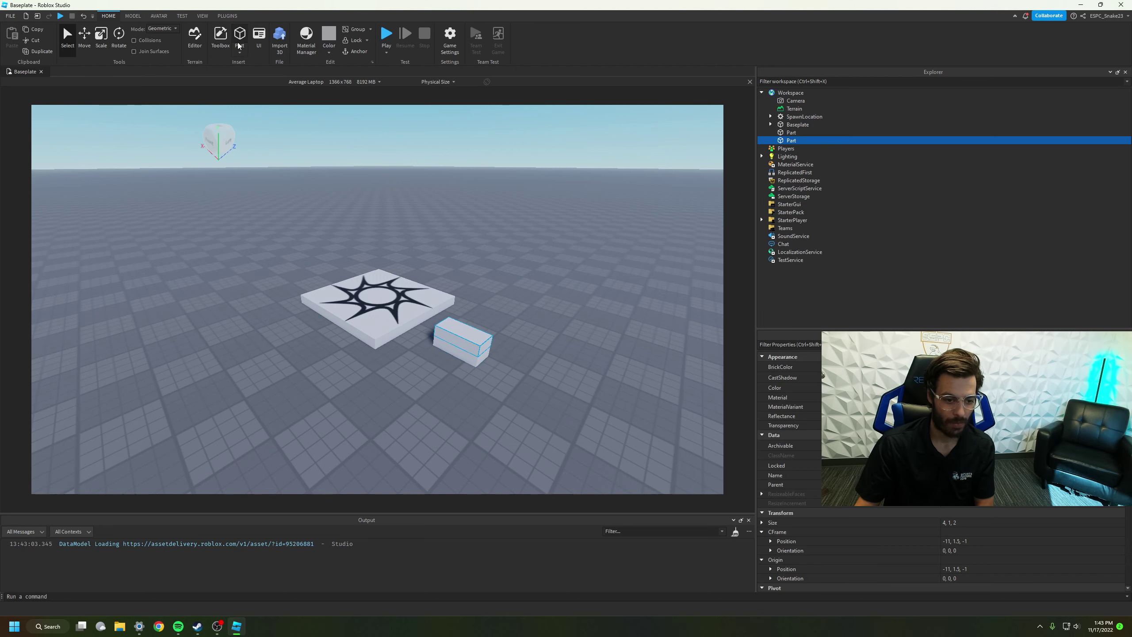
click(488, 332)
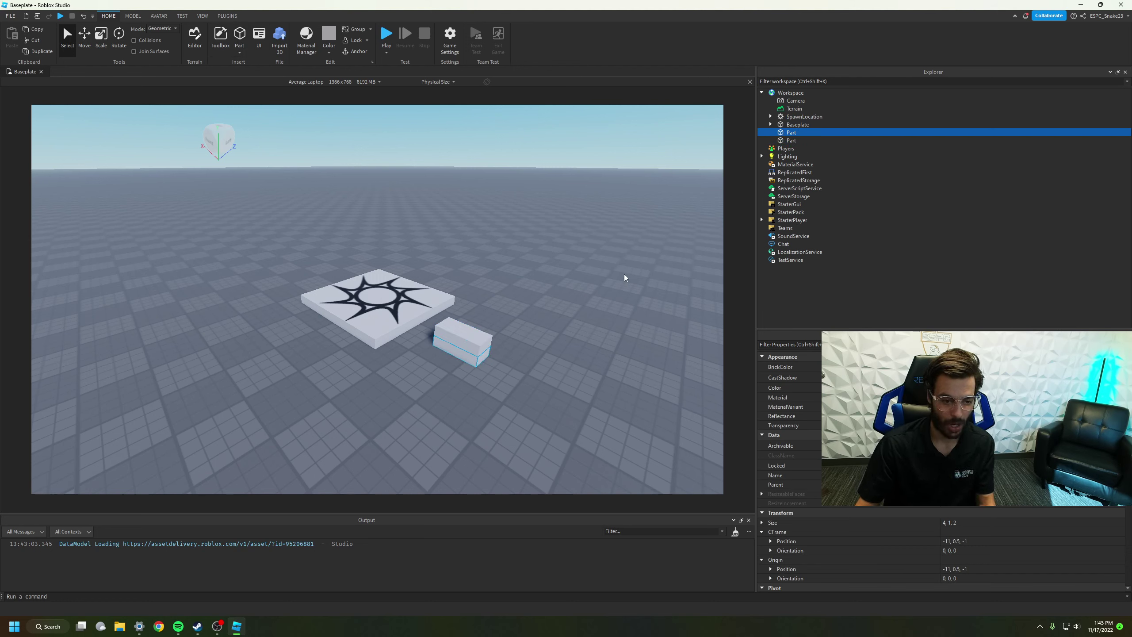
ctrl+click(464, 329)
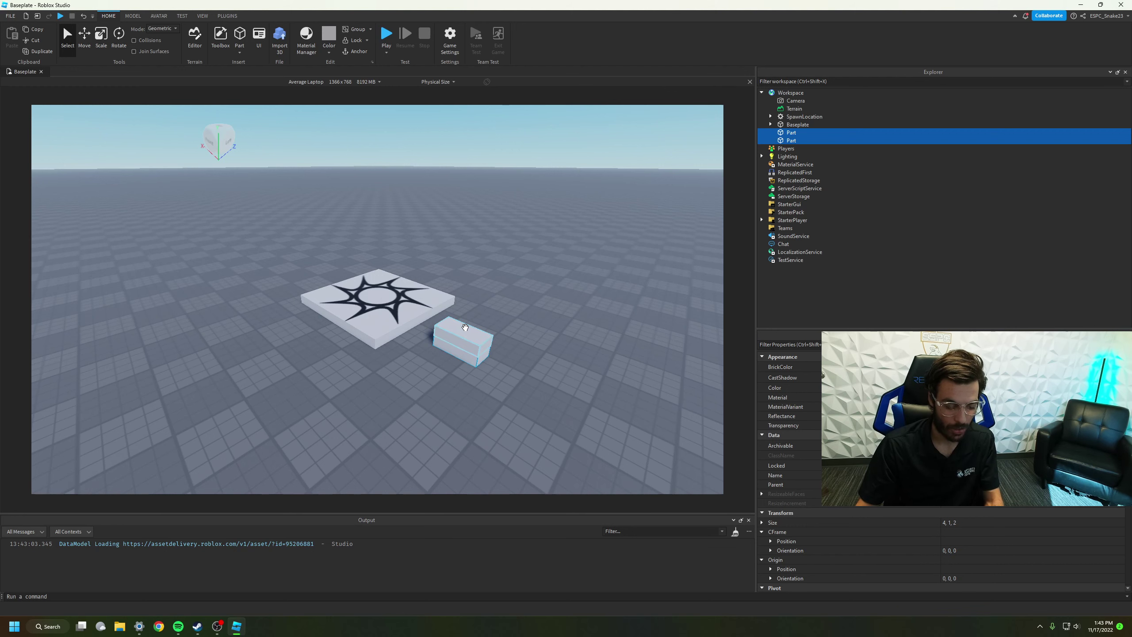
key(ctrl+g)
Expand the new model in the Explorer to inspect its child parts, and widen the Explorer for a clearer view.
double_click(794, 125)
click(797, 133)
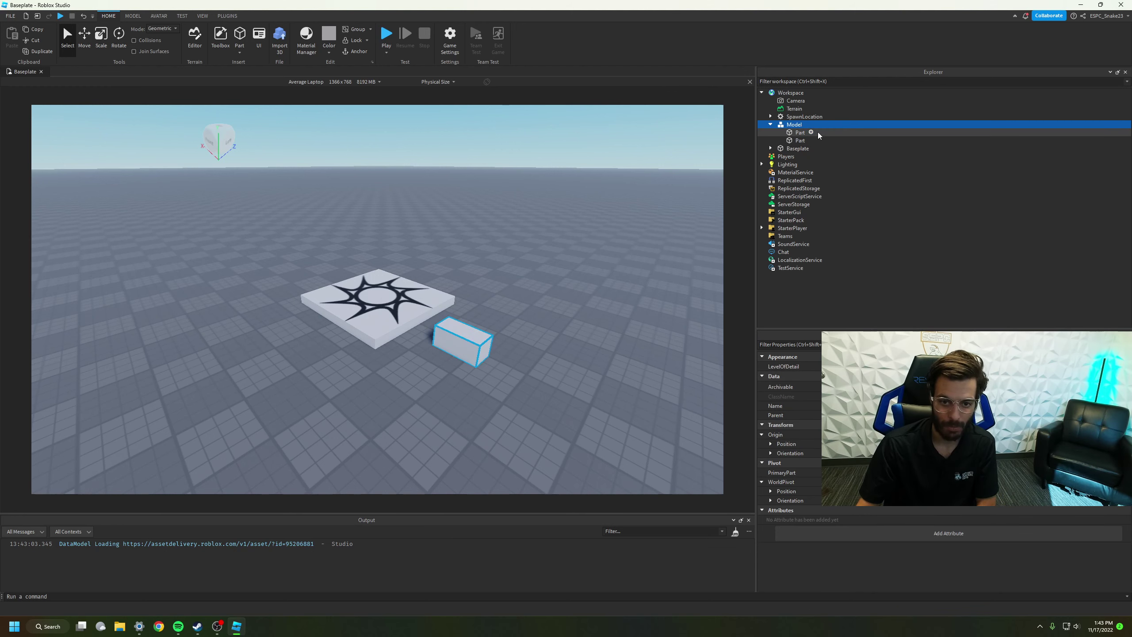
shift+click(798, 148)
drag(755, 145, 350, 146)
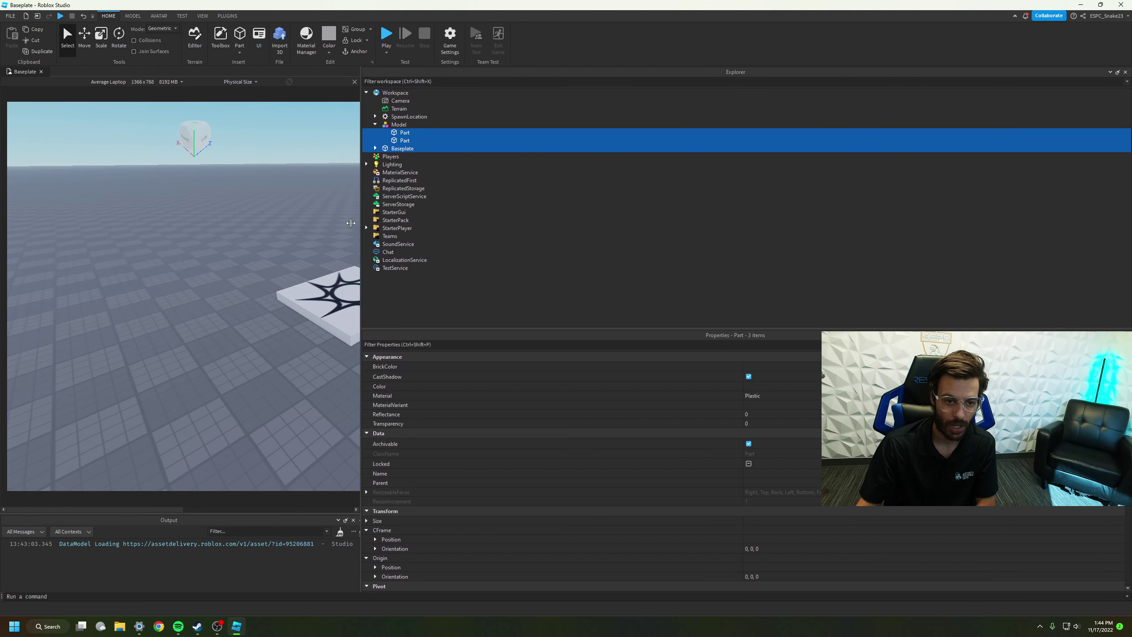
Delete the grouped model and restore the Explorer to a narrow width.
click(384, 125)
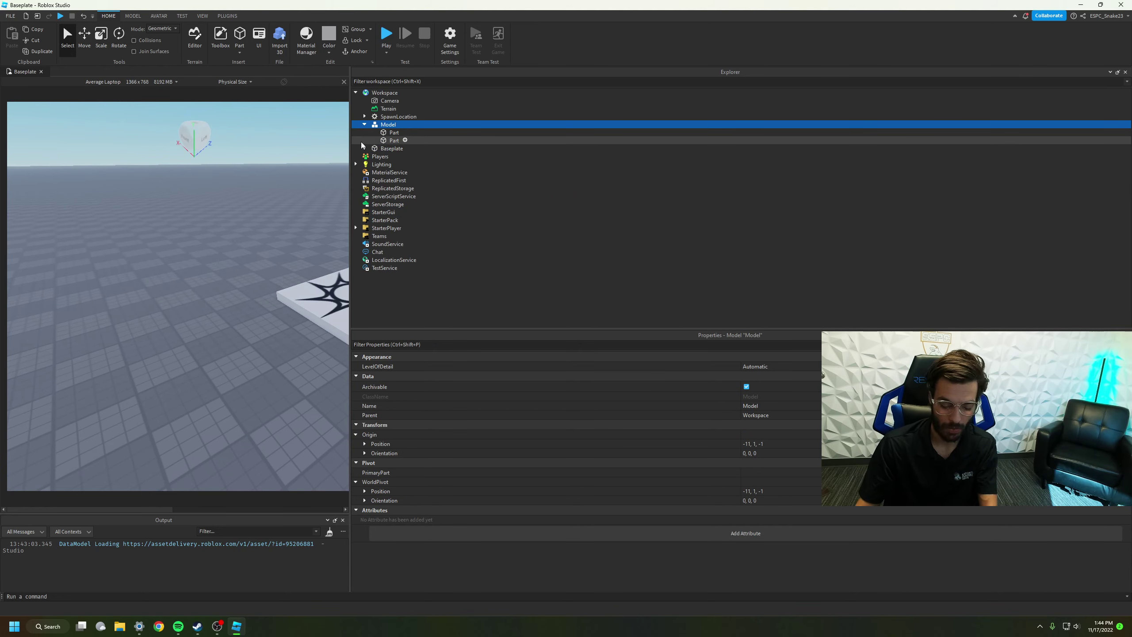
key(Delete)
drag(350, 192, 765, 169)
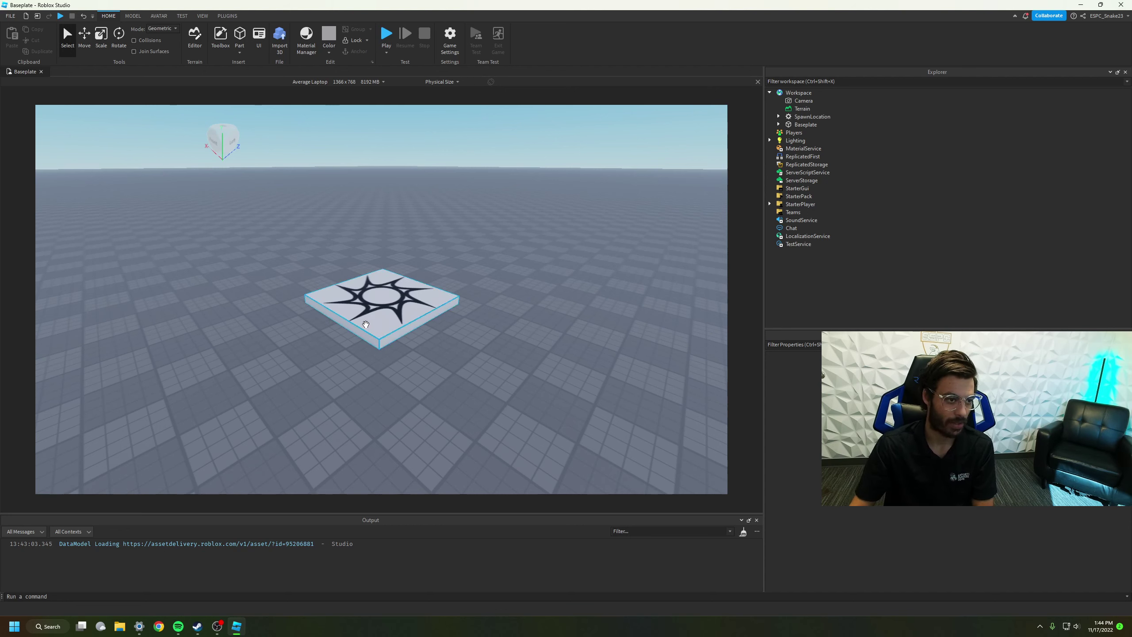
Insert a stack of four block parts beside the spawn location and delete the two lowest ones.
click(133, 16)
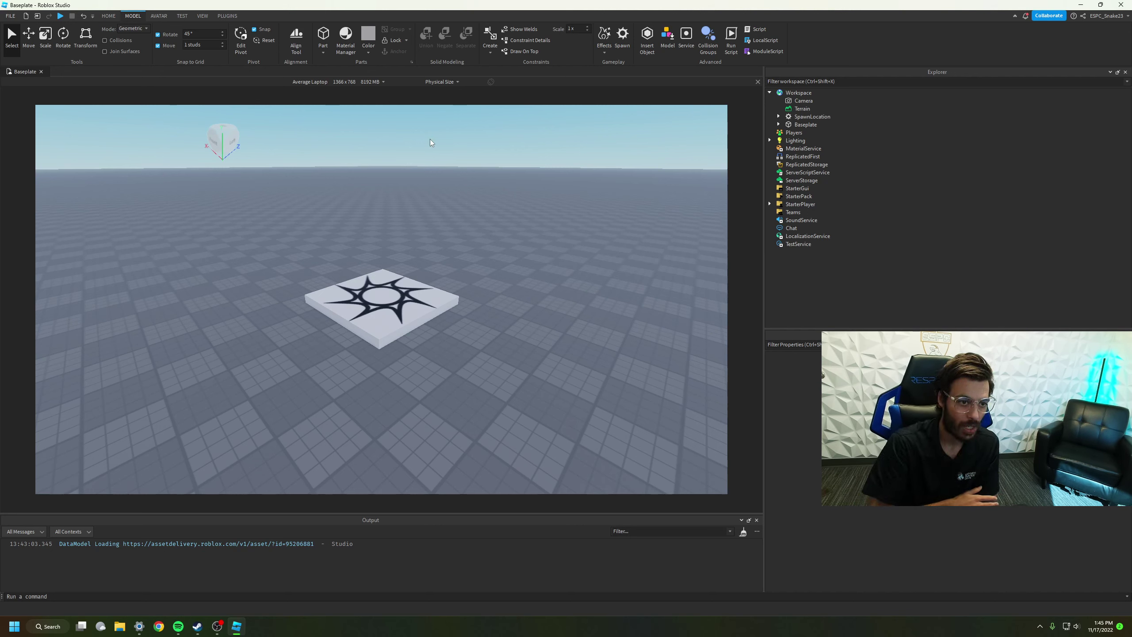
click(325, 35)
click(325, 35)
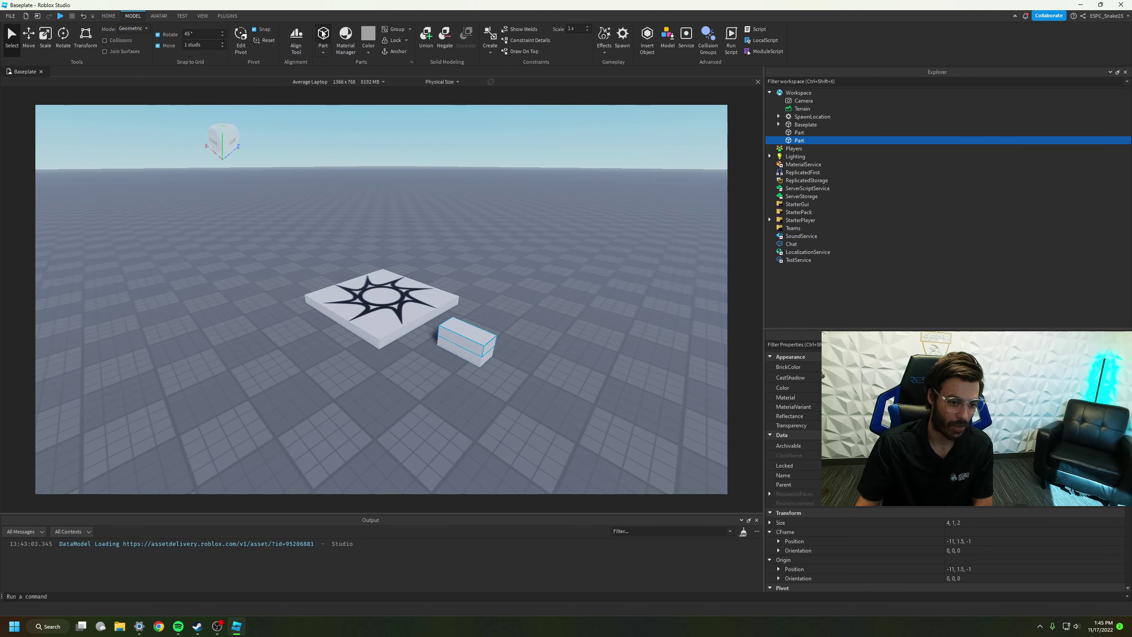
click(325, 35)
click(325, 35)
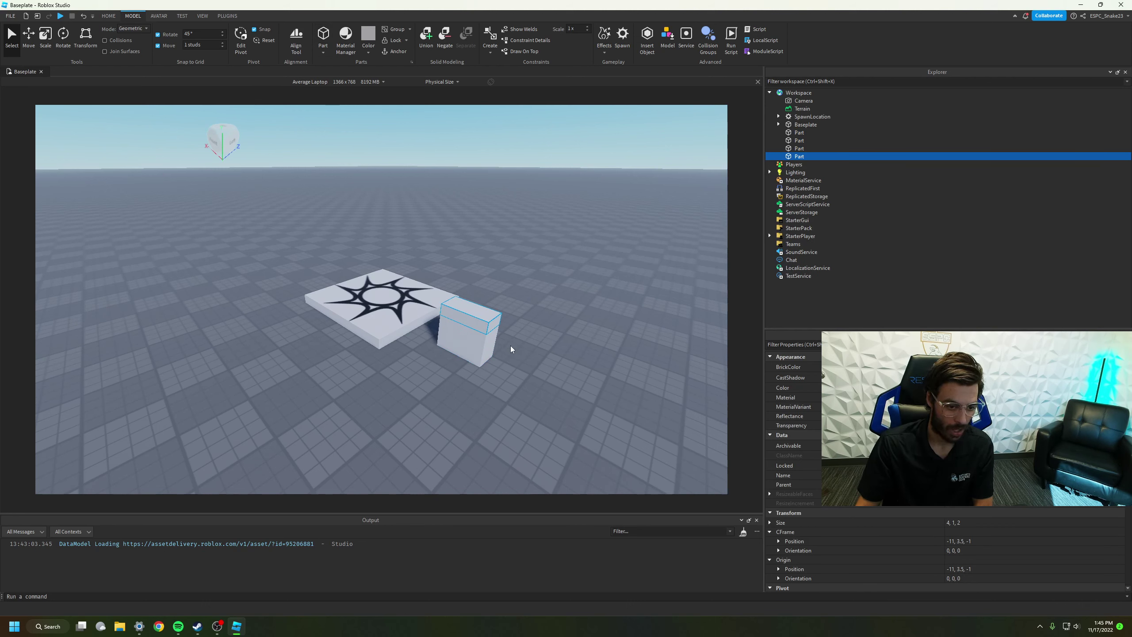
click(488, 349)
key(Delete)
click(487, 351)
key(Delete)
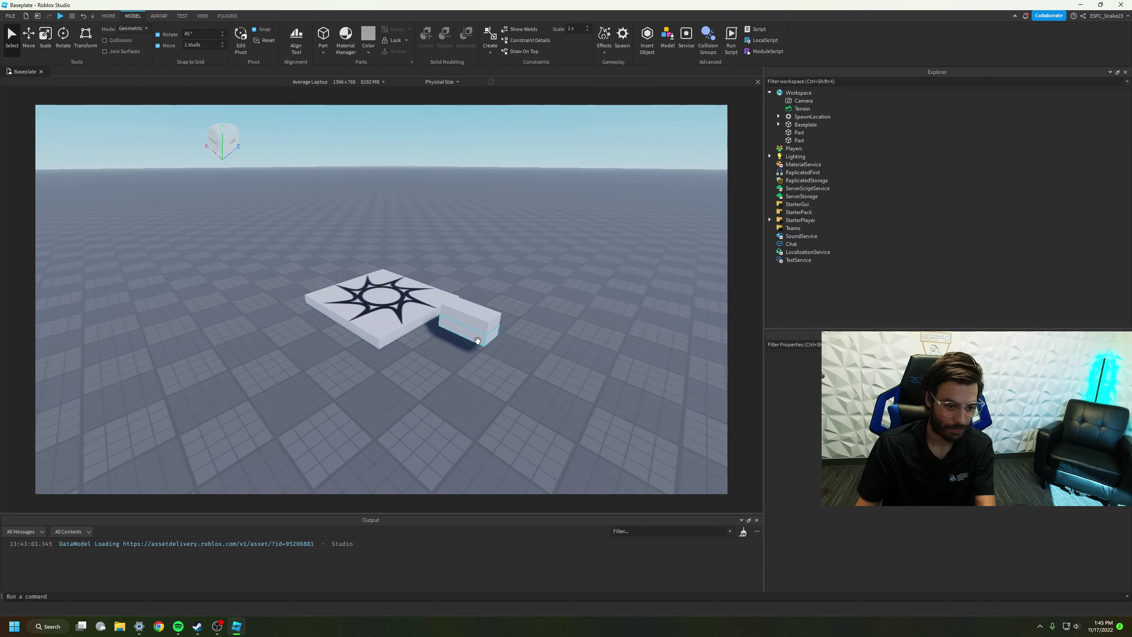
Scale the lower part to 16 studs long as a base and the upper part to 8 studs tall as an upright.
click(481, 337)
click(45, 38)
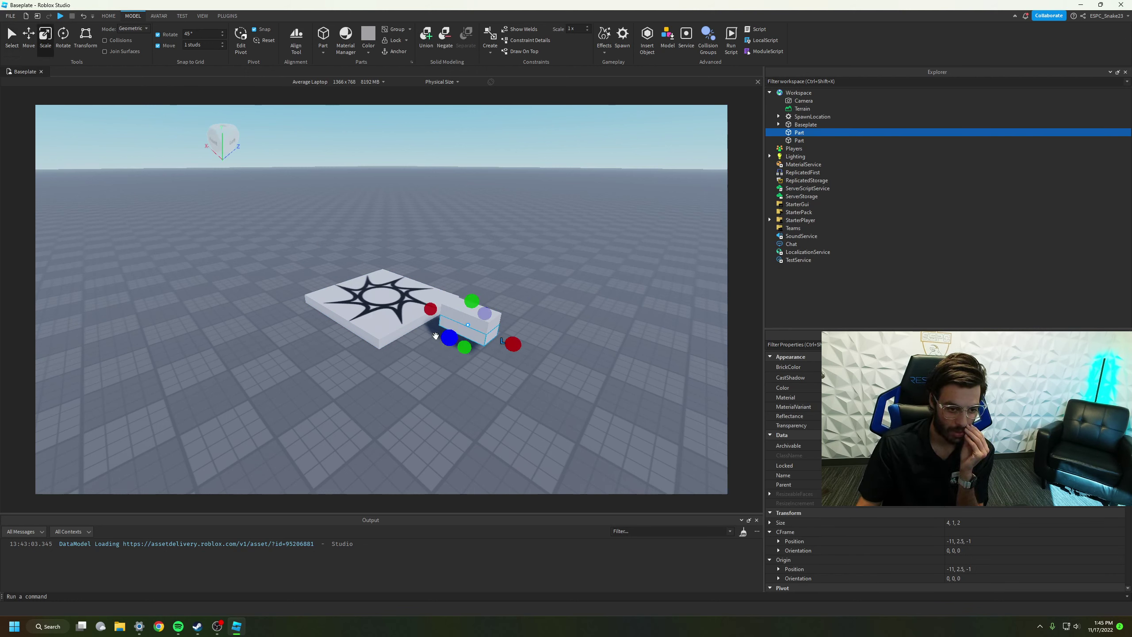
drag(462, 346, 394, 374)
drag(486, 312, 467, 191)
click(484, 306)
right_drag(512, 394, 511, 395)
key(d)
Move the upright part along the Z axis to center it on the long base.
click(28, 34)
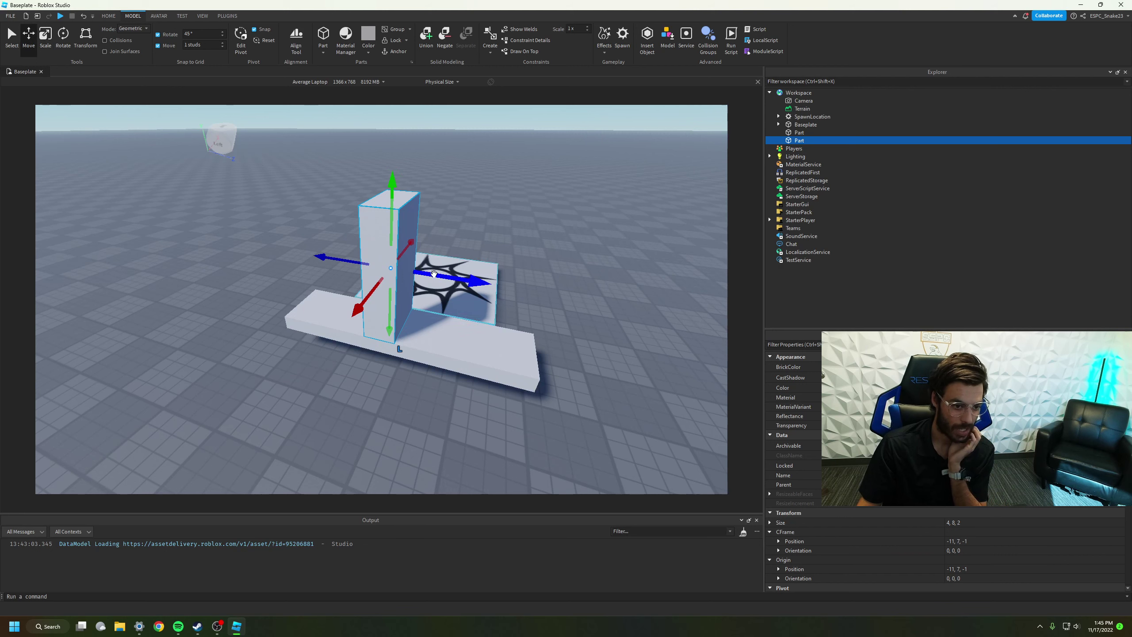
drag(441, 273, 458, 286)
click(577, 374)
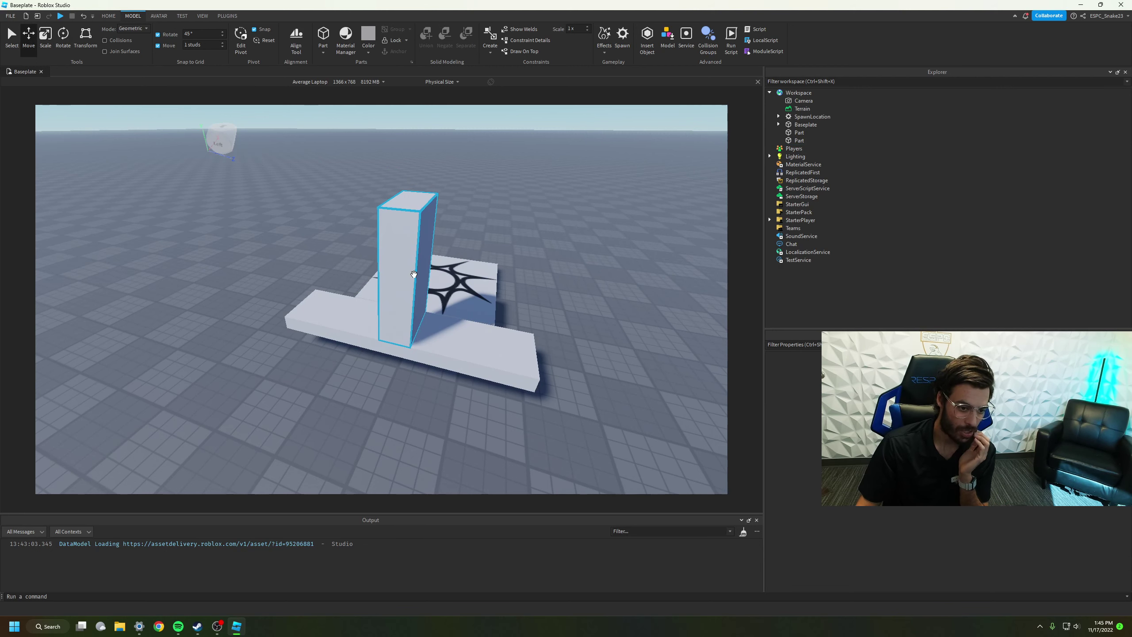
Group the upright and the base into a model and raise the model slightly.
click(395, 268)
ctrl+click(501, 357)
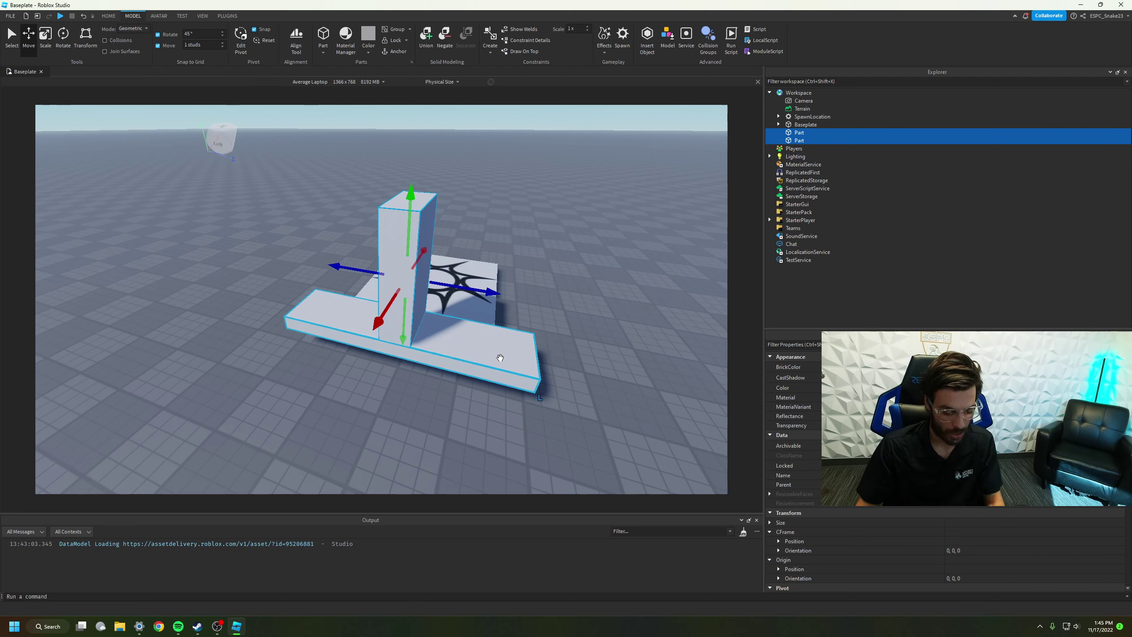
key(ctrl+g)
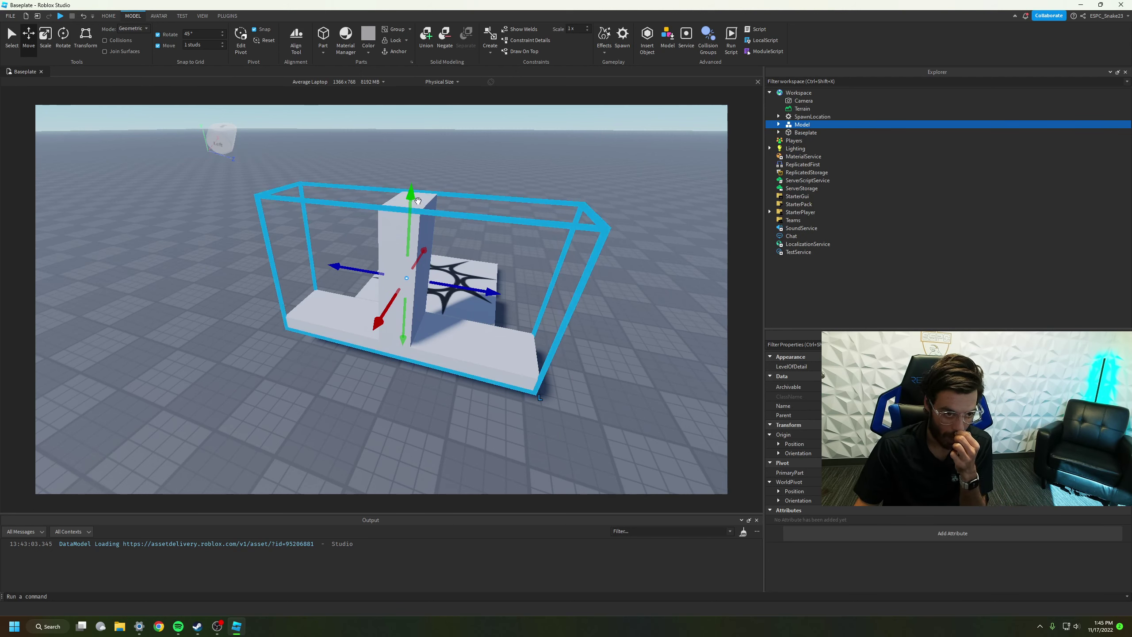
drag(417, 200, 429, 171)
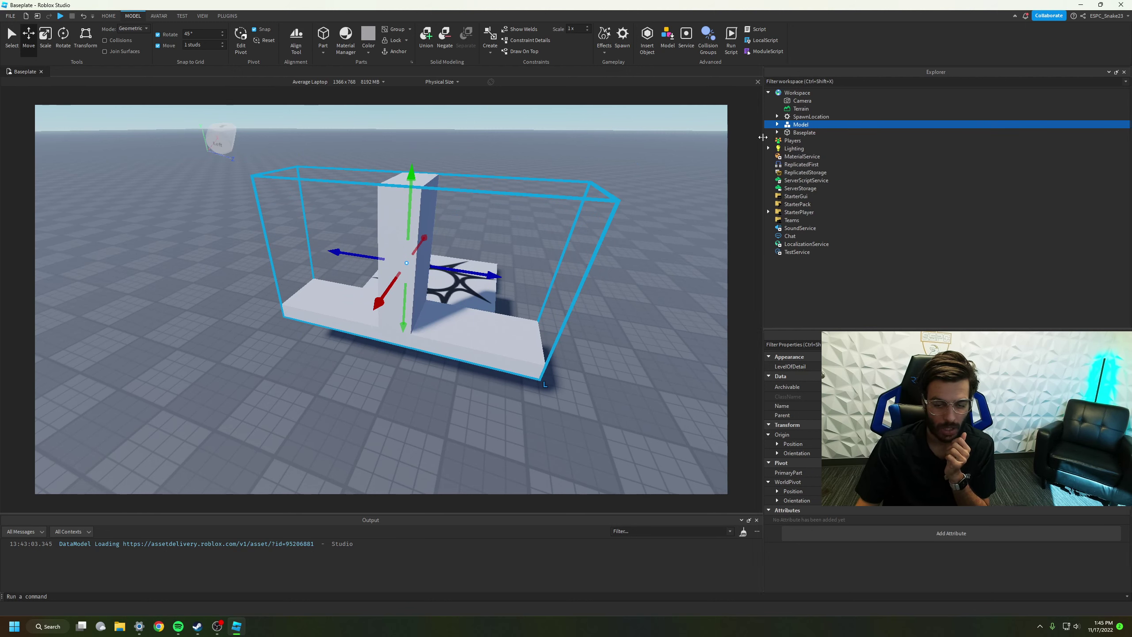
Expand the model in a widened Explorer and union its two child parts.
drag(763, 141, 256, 136)
double_click(291, 125)
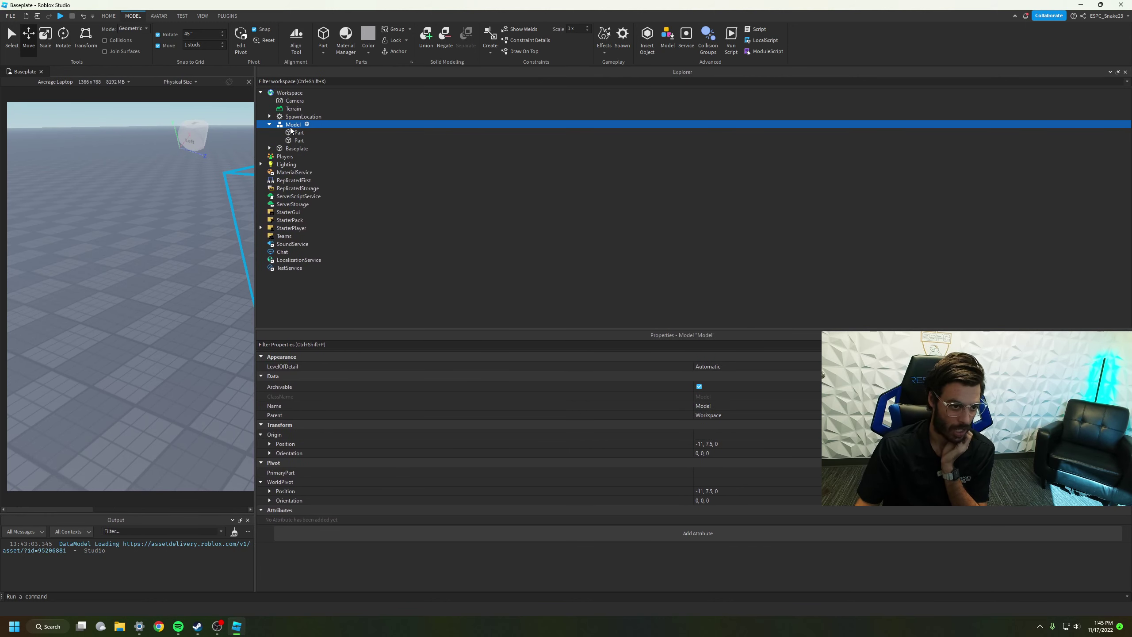
click(352, 132)
shift+click(384, 140)
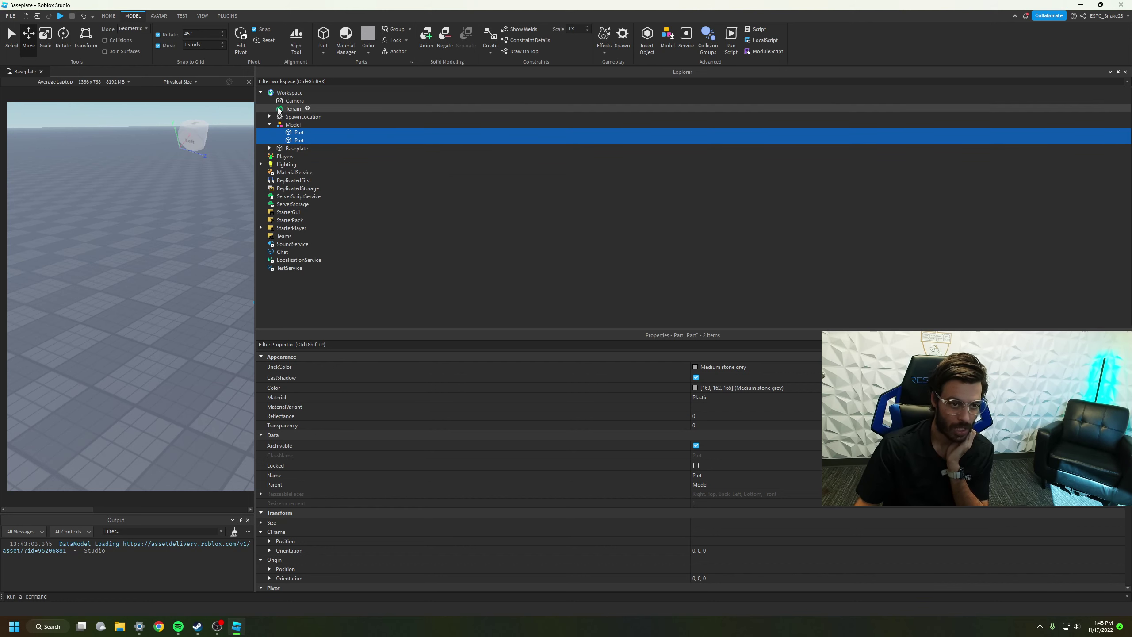
click(427, 42)
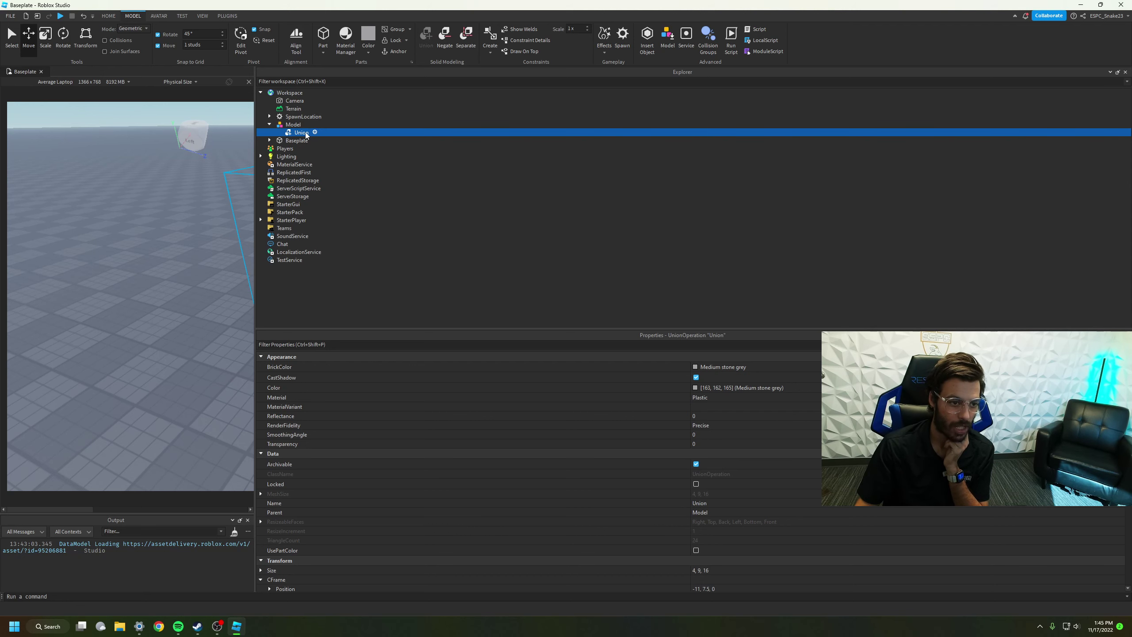
Restore the Explorer width and ungroup the model so the union sits directly in Workspace.
click(237, 212)
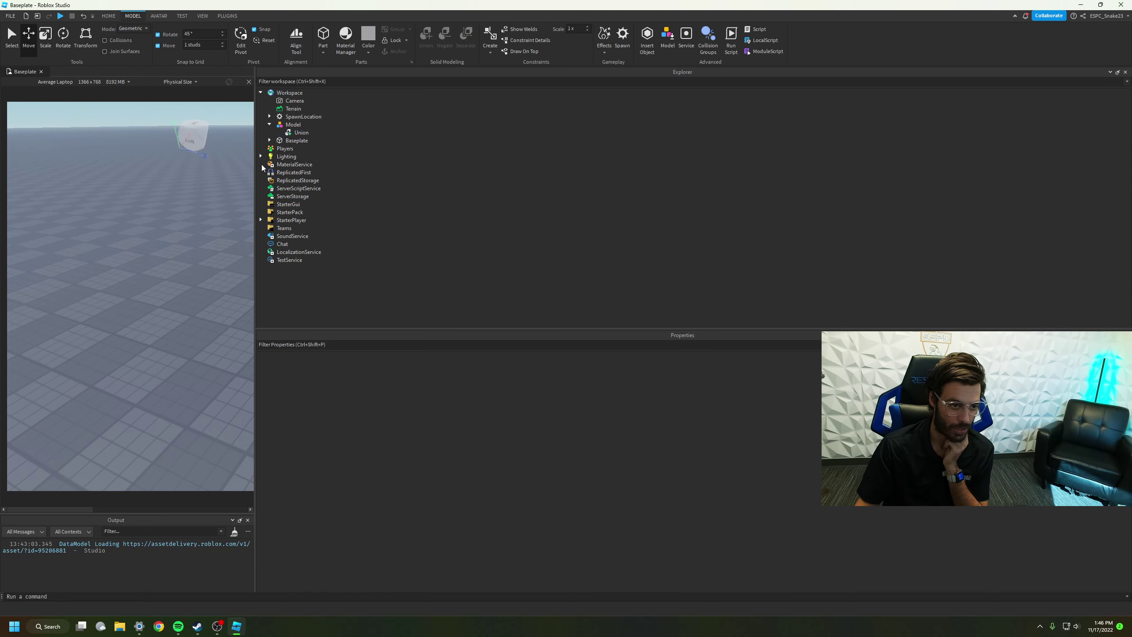
click(289, 136)
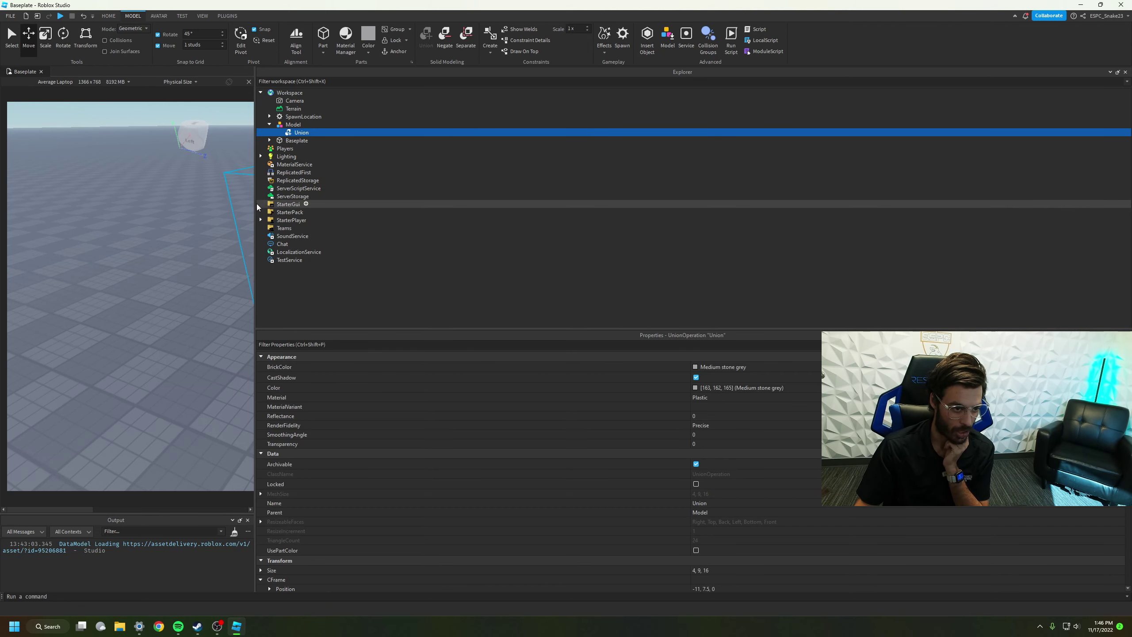
drag(254, 204, 681, 204)
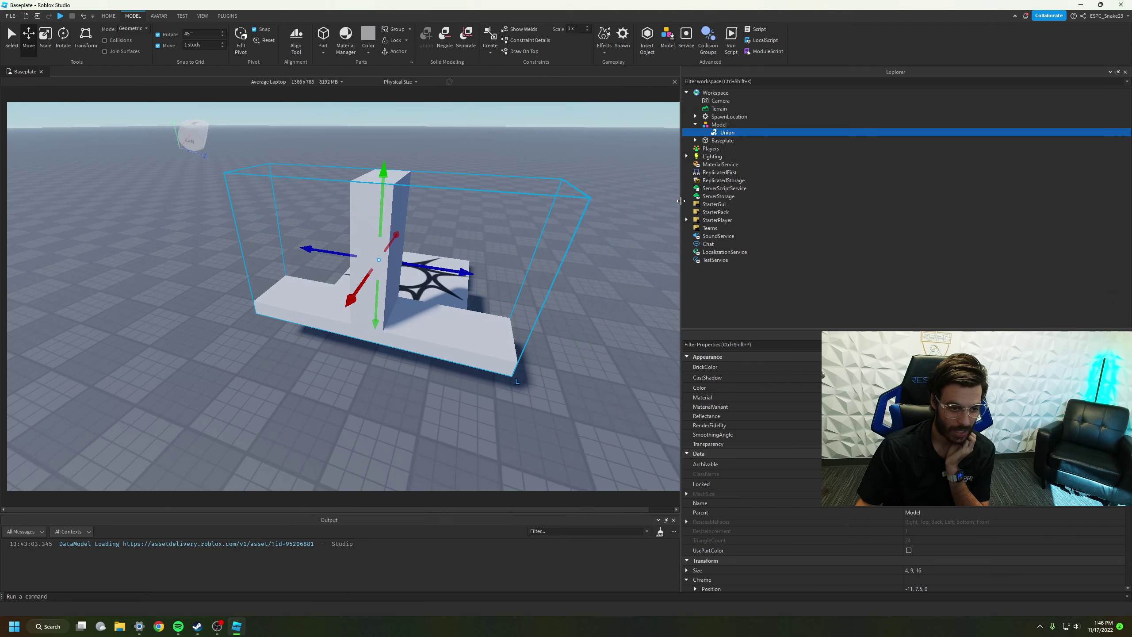
click(722, 125)
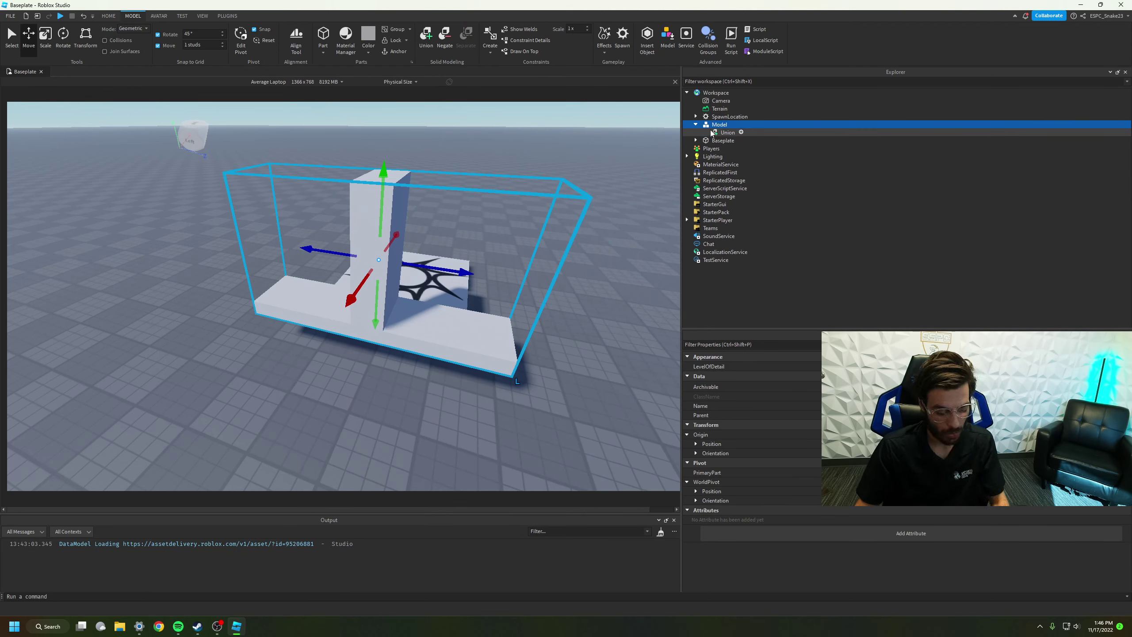
key(ctrl+u)
Move the union vertically to a height of 8.5 and rotate it 180° about the X axis, turning it upside down.
scroll(385, 243, up, 5)
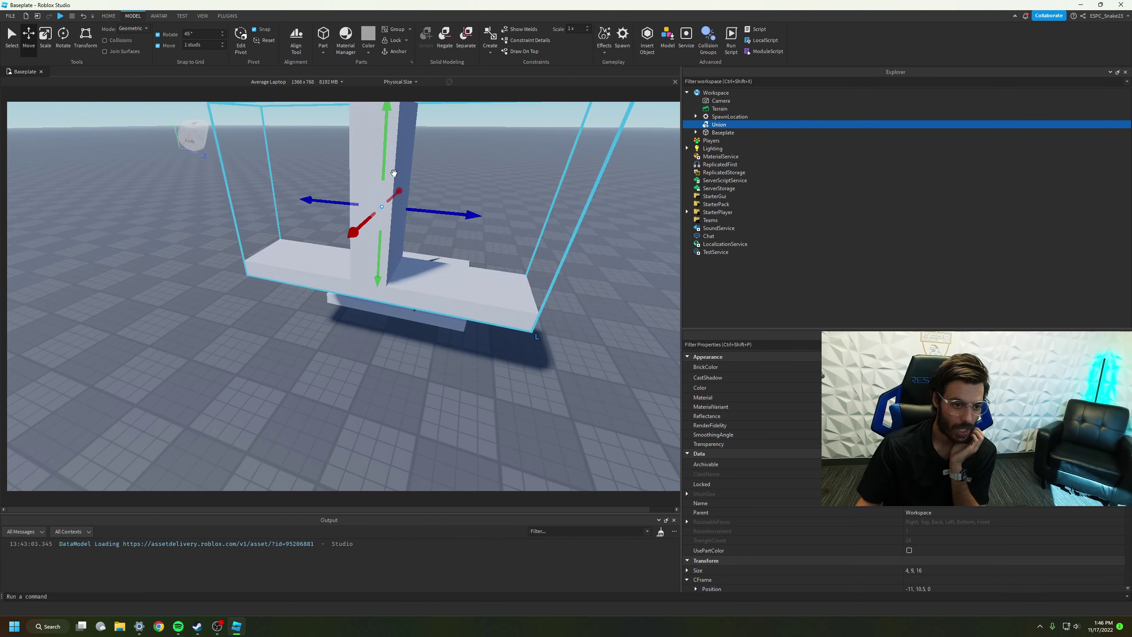
drag(378, 264, 376, 302)
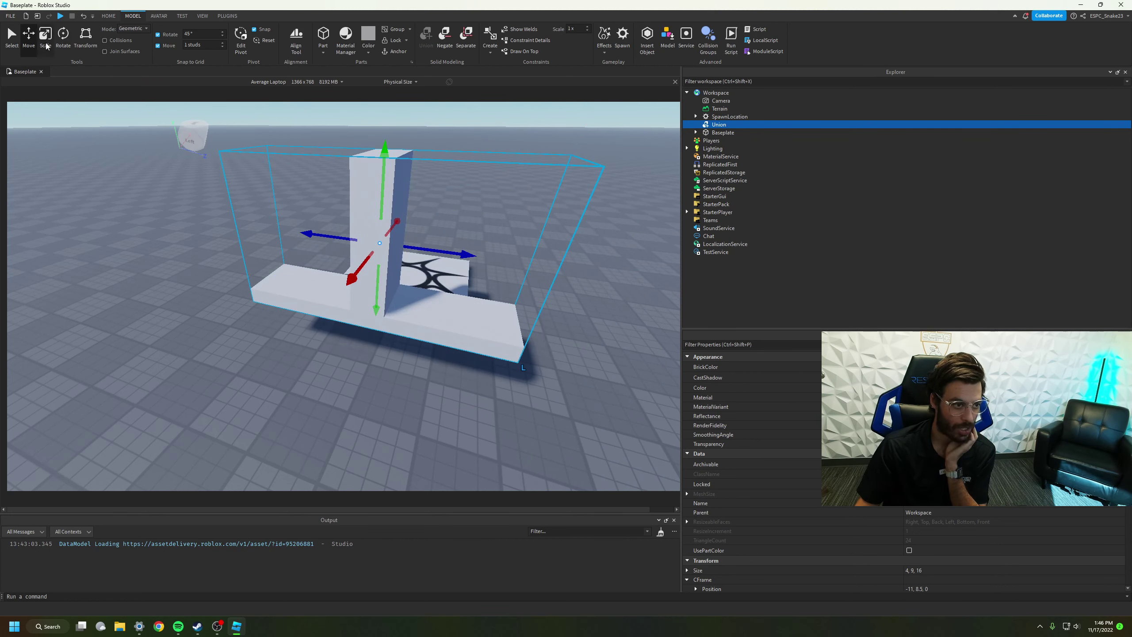
click(62, 39)
drag(328, 210, 360, 344)
right_drag(417, 346, 416, 346)
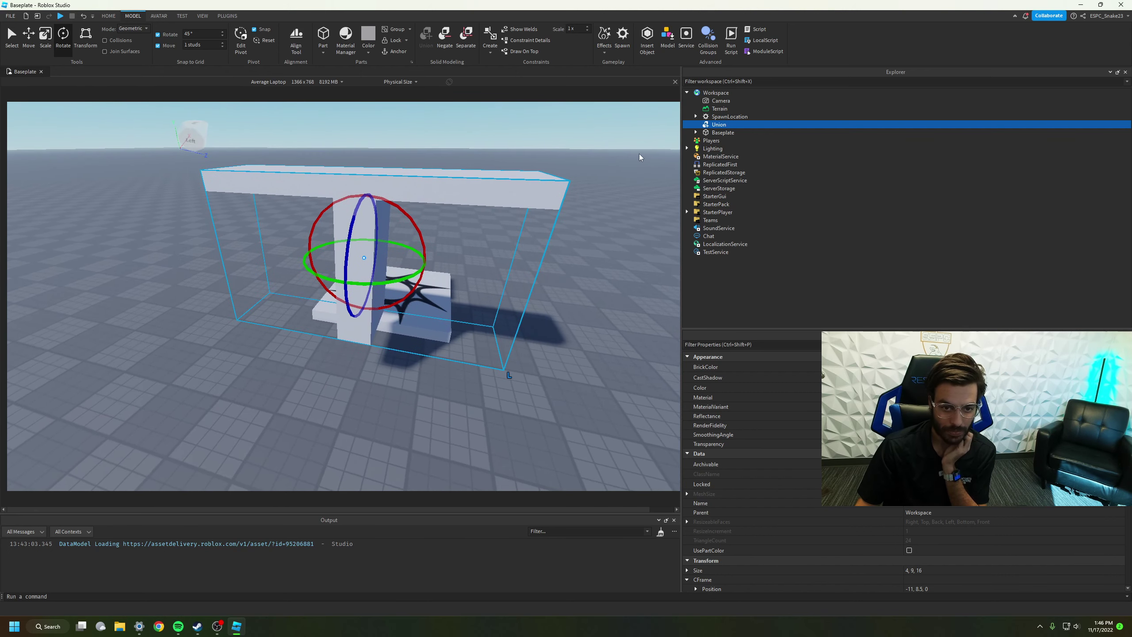
Separate the union back into its two original parts and check that each can be selected individually.
click(640, 155)
click(718, 124)
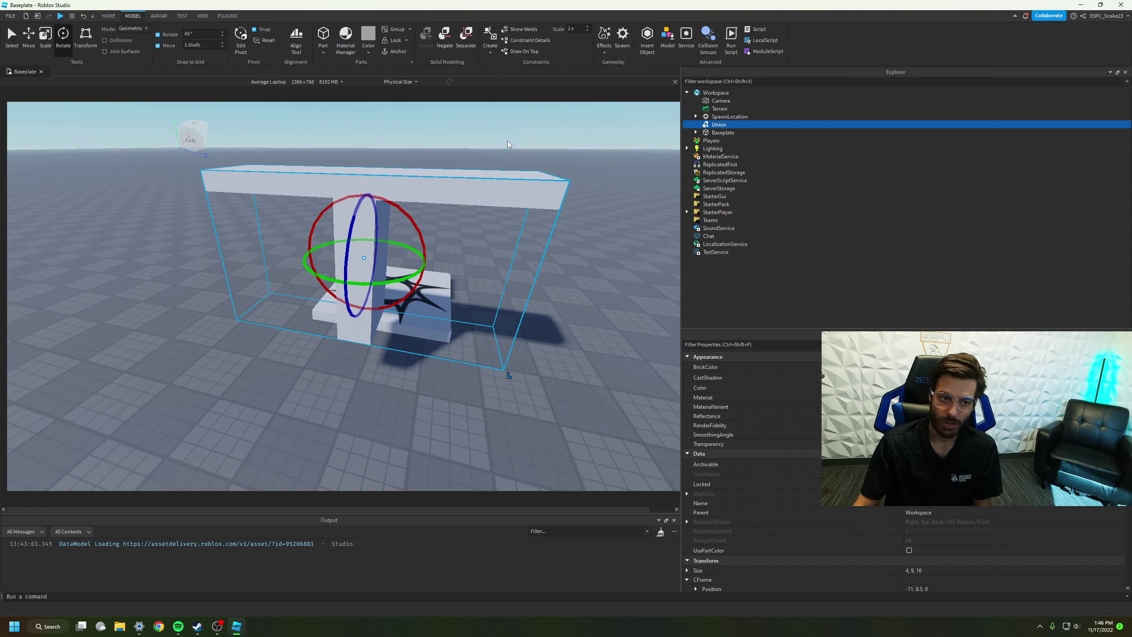
click(466, 35)
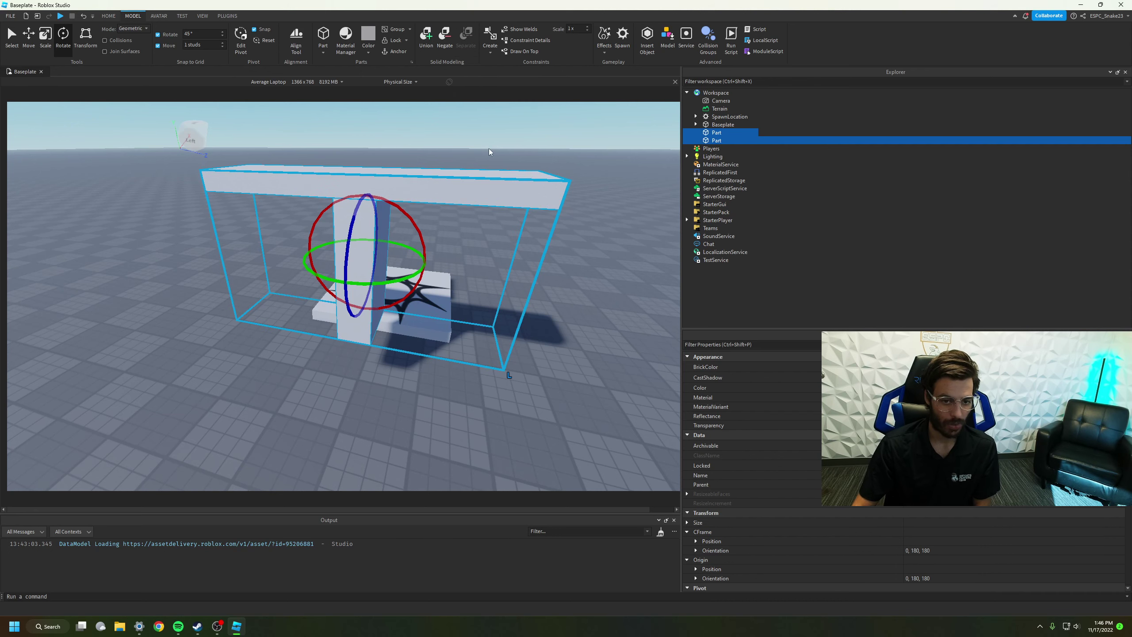
click(489, 151)
click(469, 199)
click(374, 263)
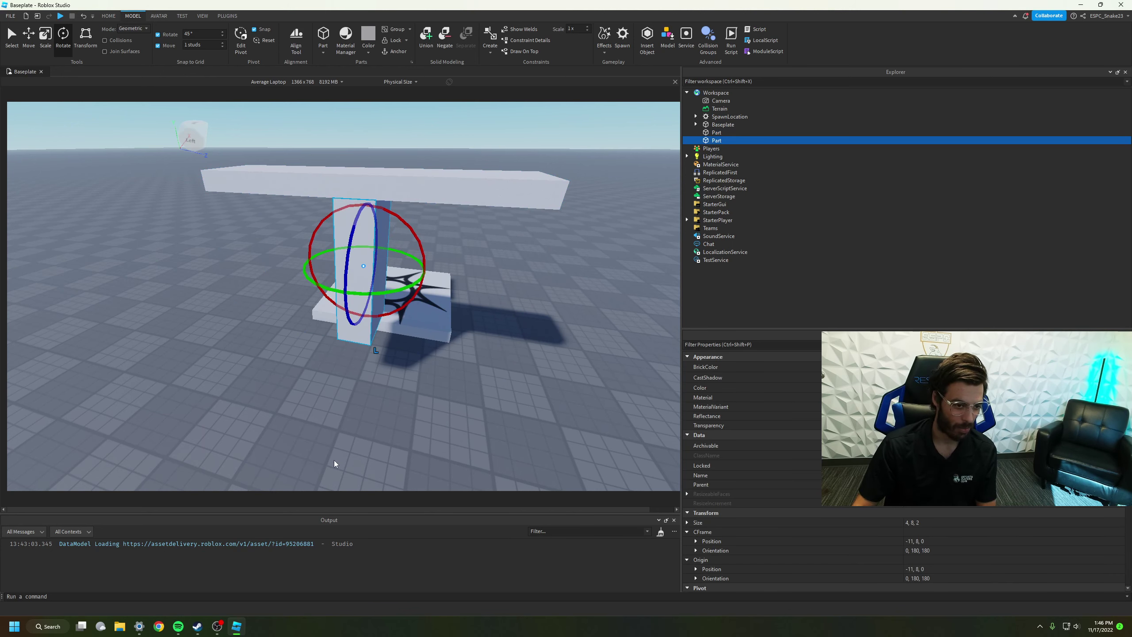
click(290, 417)
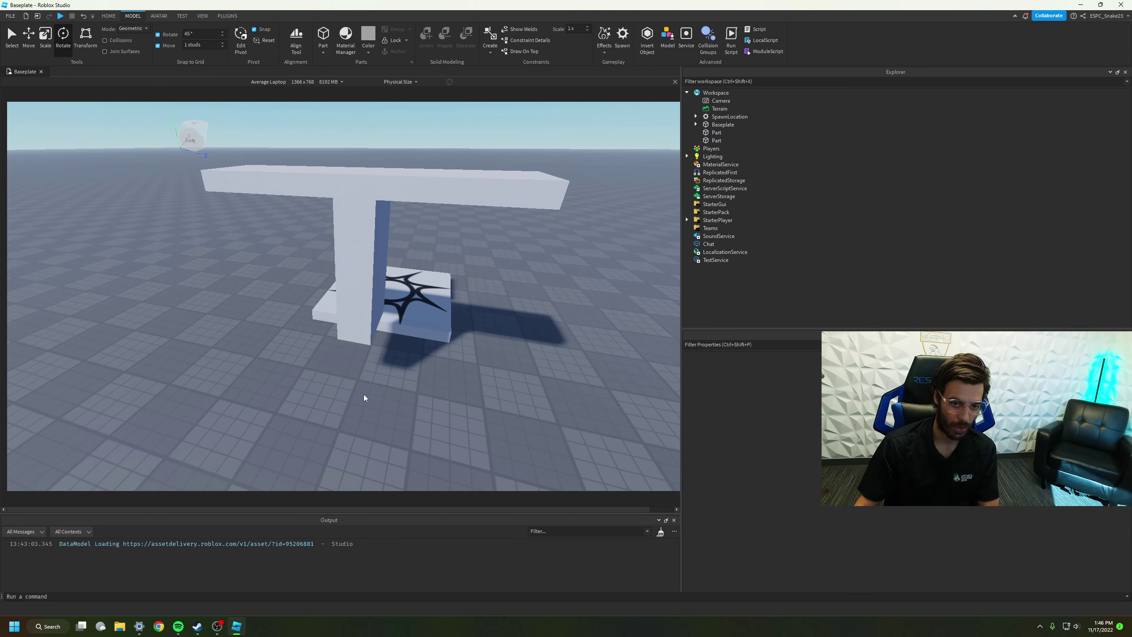
Delete the separated upright and the long bar above the spawn location.
click(361, 290)
key(Delete)
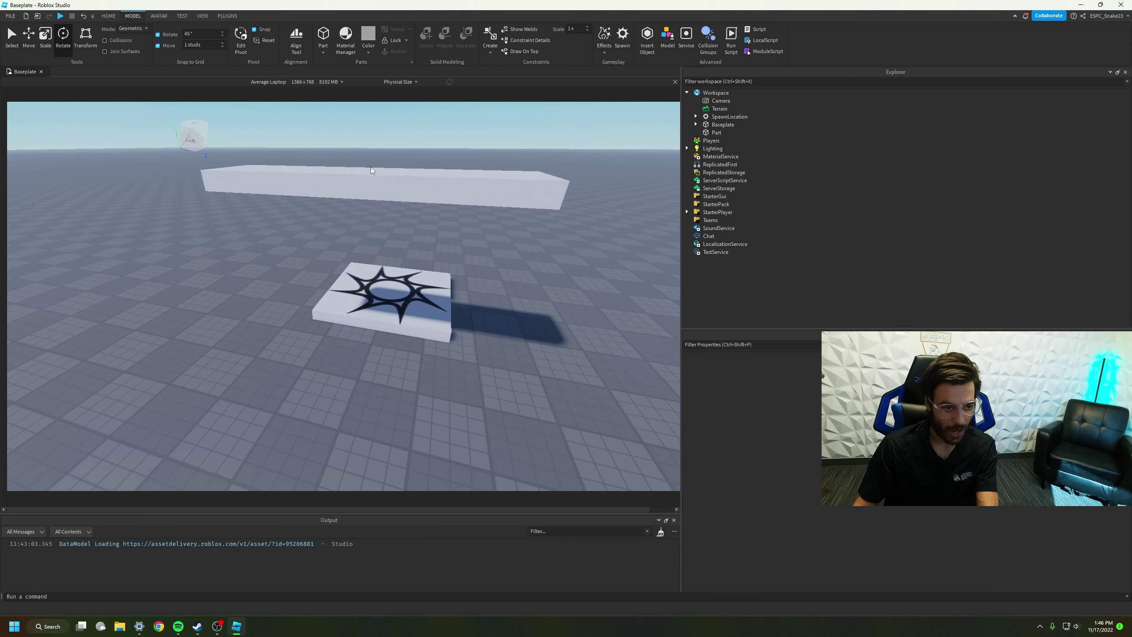
click(368, 172)
key(Delete)
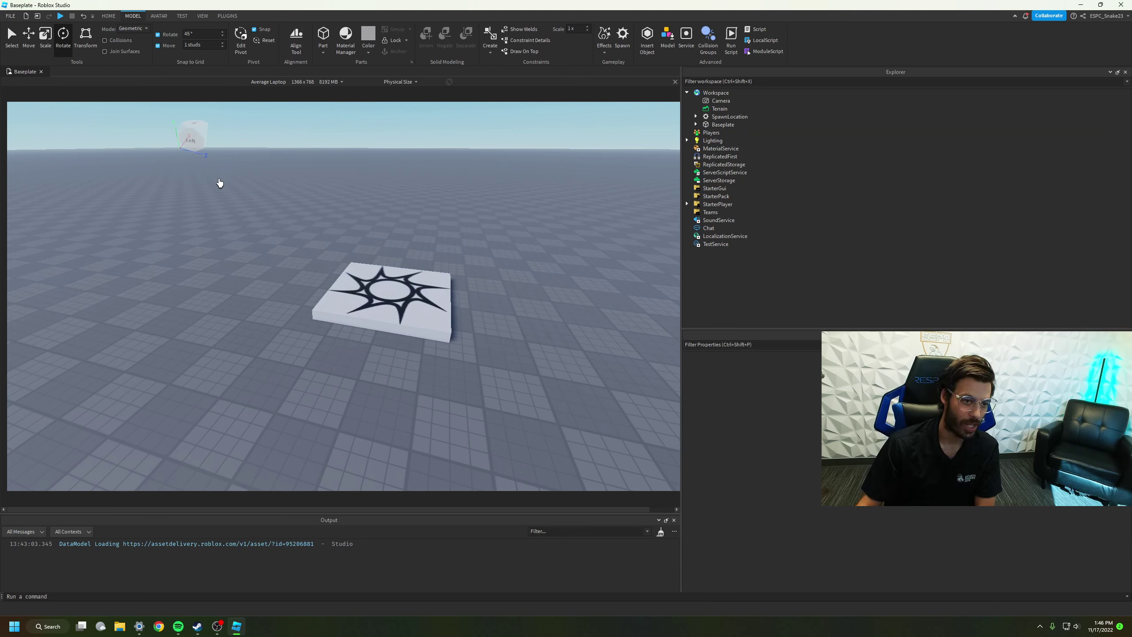
Insert a new block part in front of the spawn location and scale it to 11 studs tall.
click(330, 38)
click(45, 39)
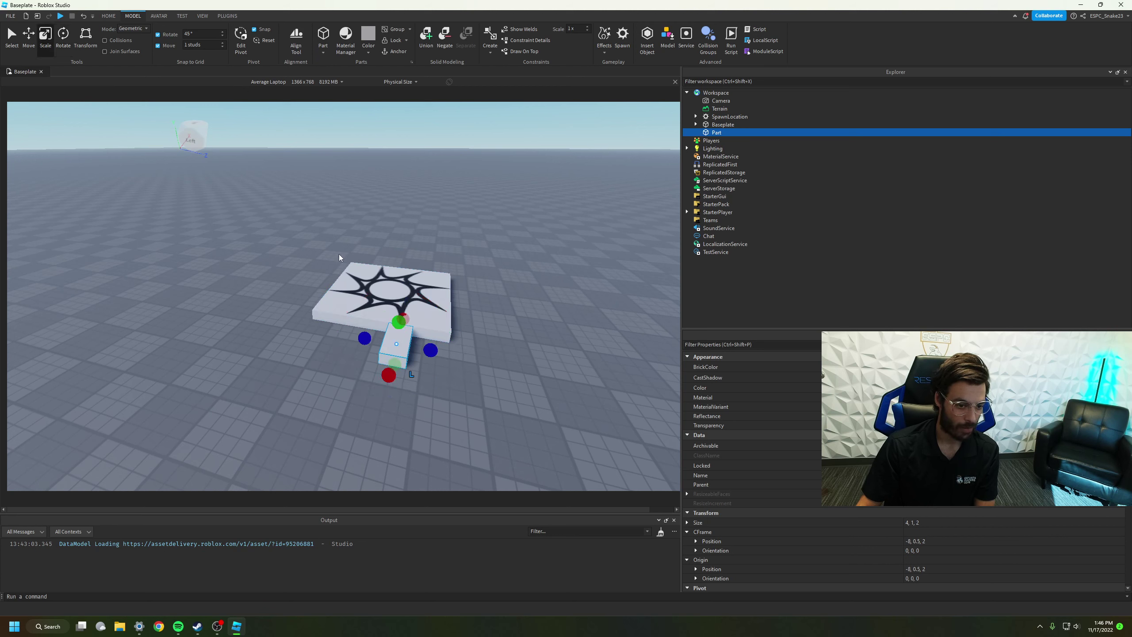
drag(404, 321, 399, 174)
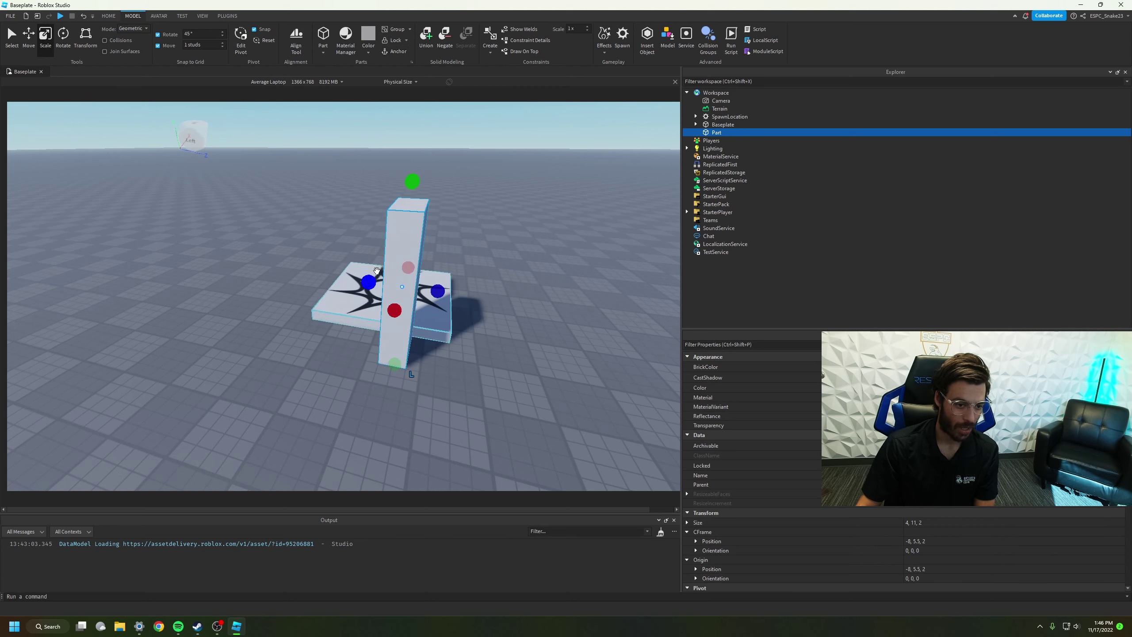
Scale the new block along its Z axis on both sides to form a wall 22 studs long.
drag(368, 284, 203, 265)
drag(437, 291, 564, 306)
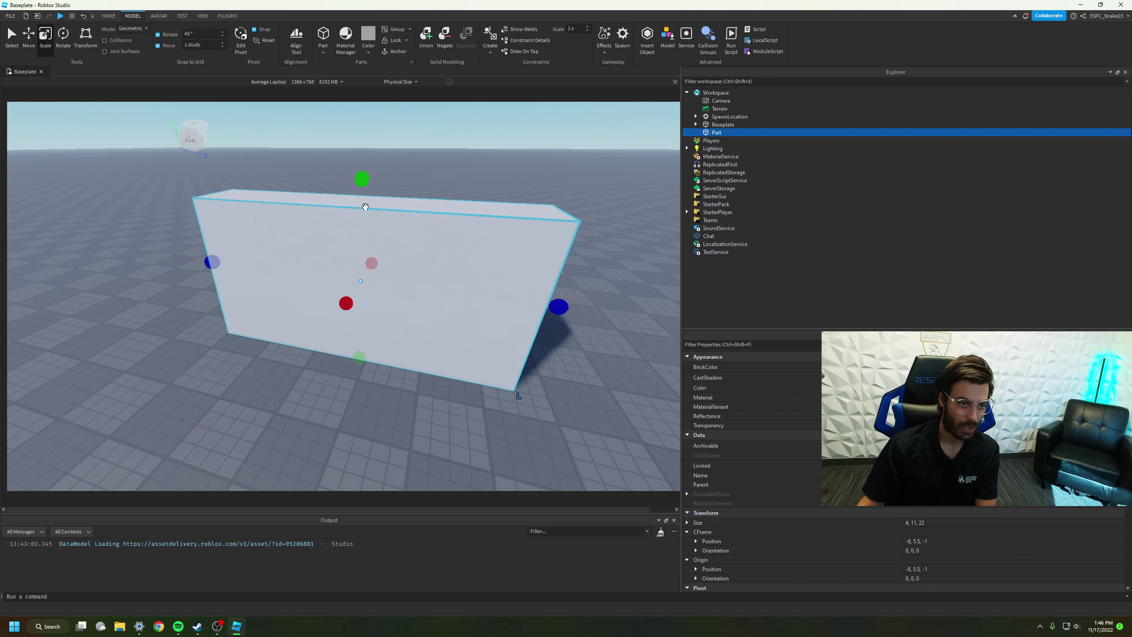
Recolor the wall dark red, change it to orange-brown, and apply a wood-grain material.
click(370, 54)
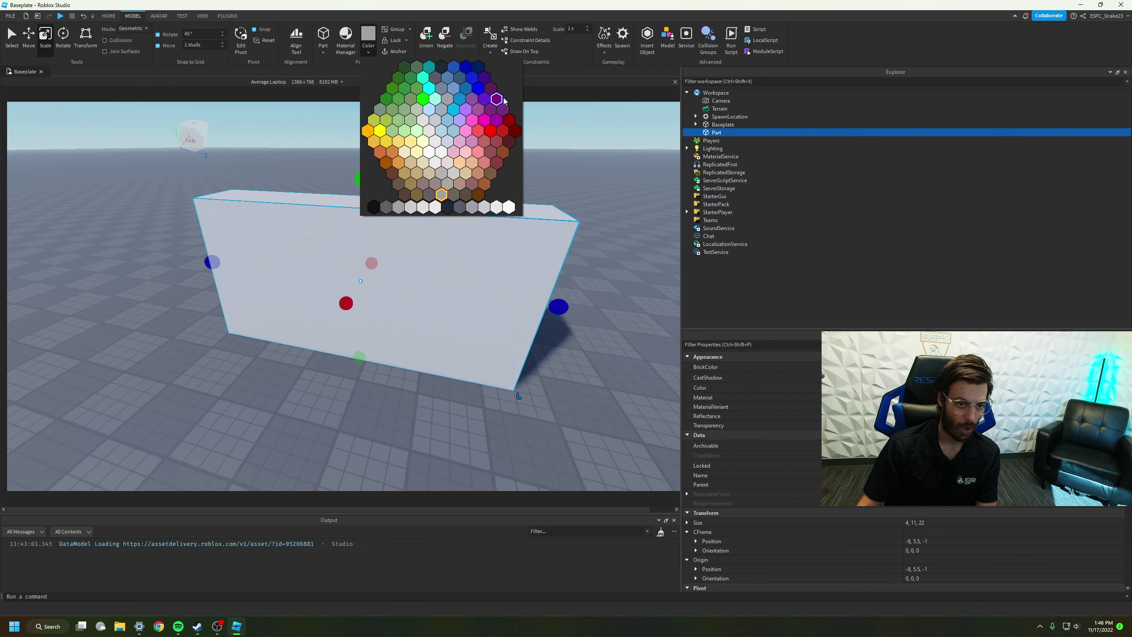
click(513, 127)
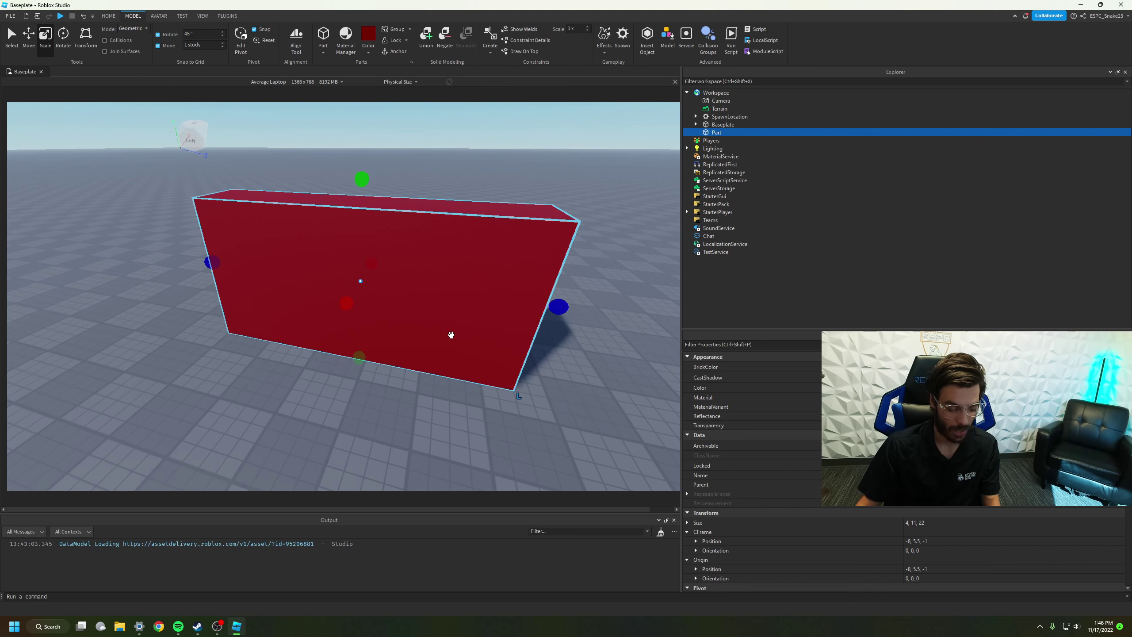
click(370, 54)
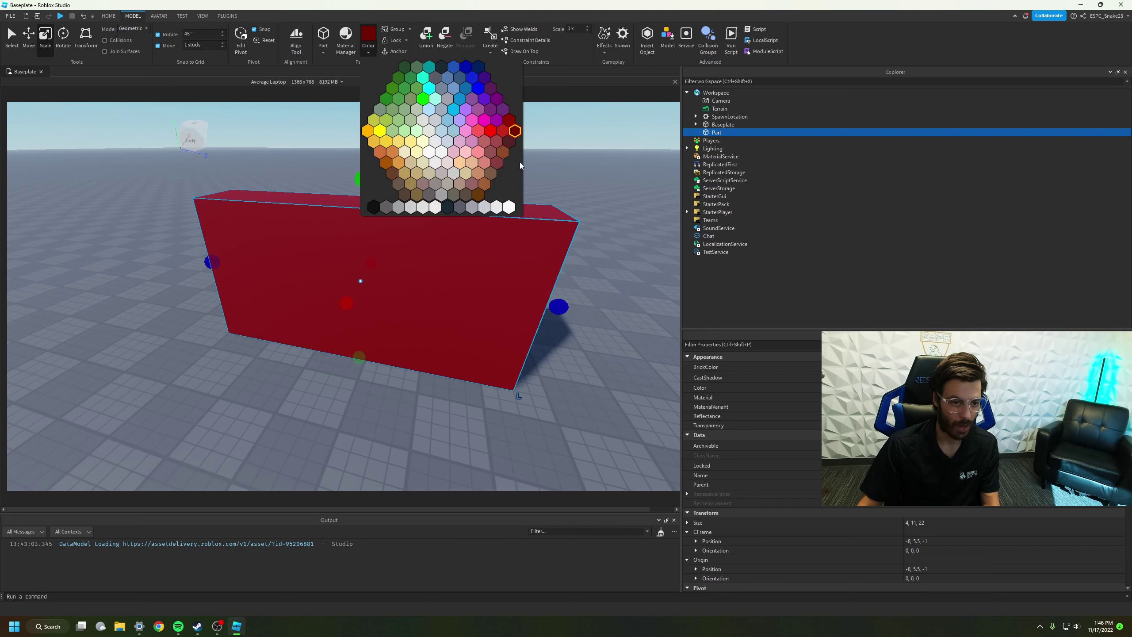
click(503, 153)
click(937, 397)
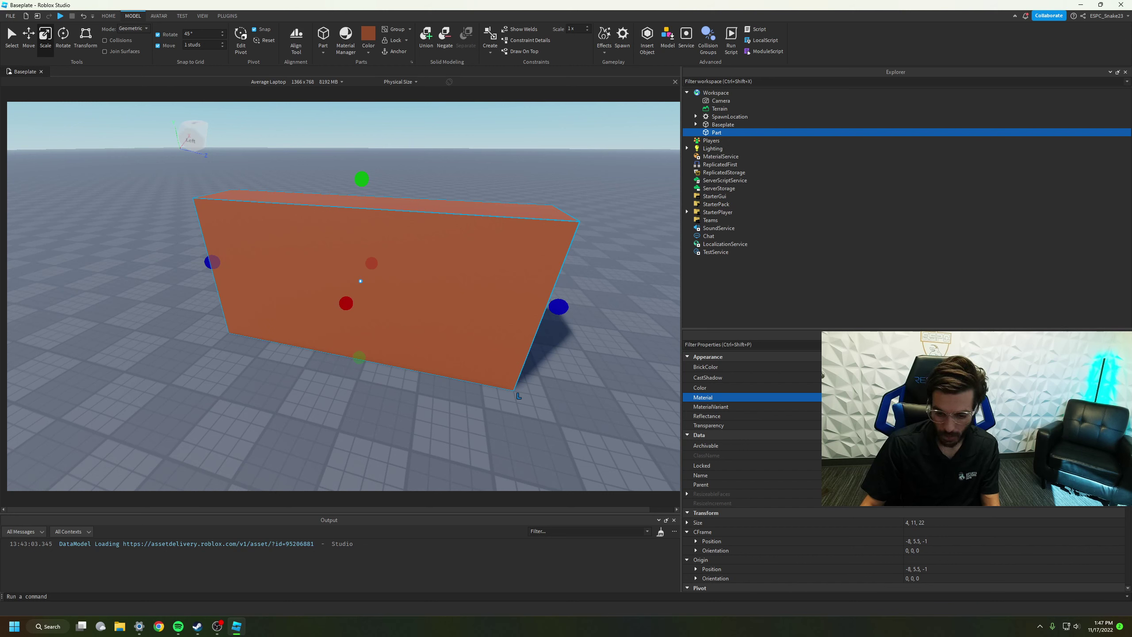
click(936, 428)
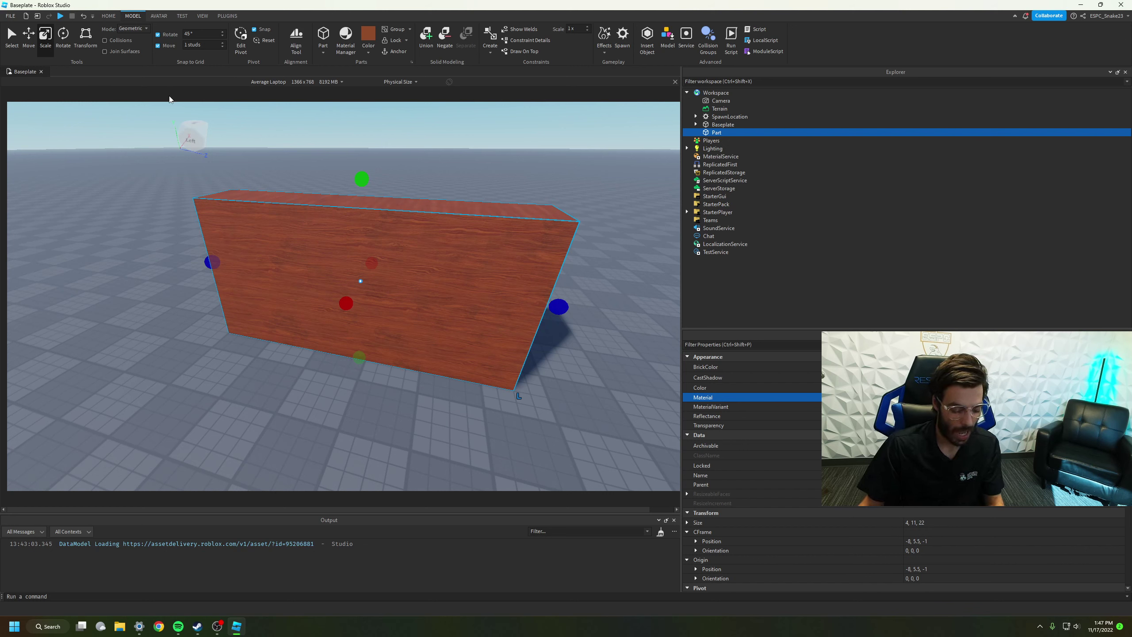
Duplicate the wall in place and color the copy dark red.
key(ctrl+d)
click(367, 55)
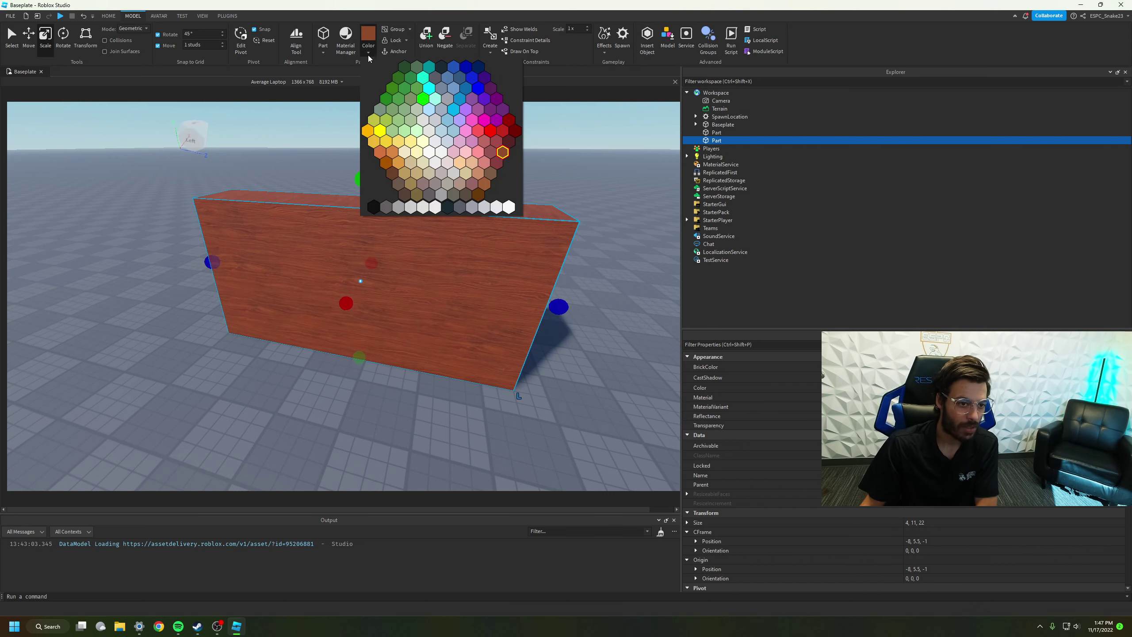
click(515, 132)
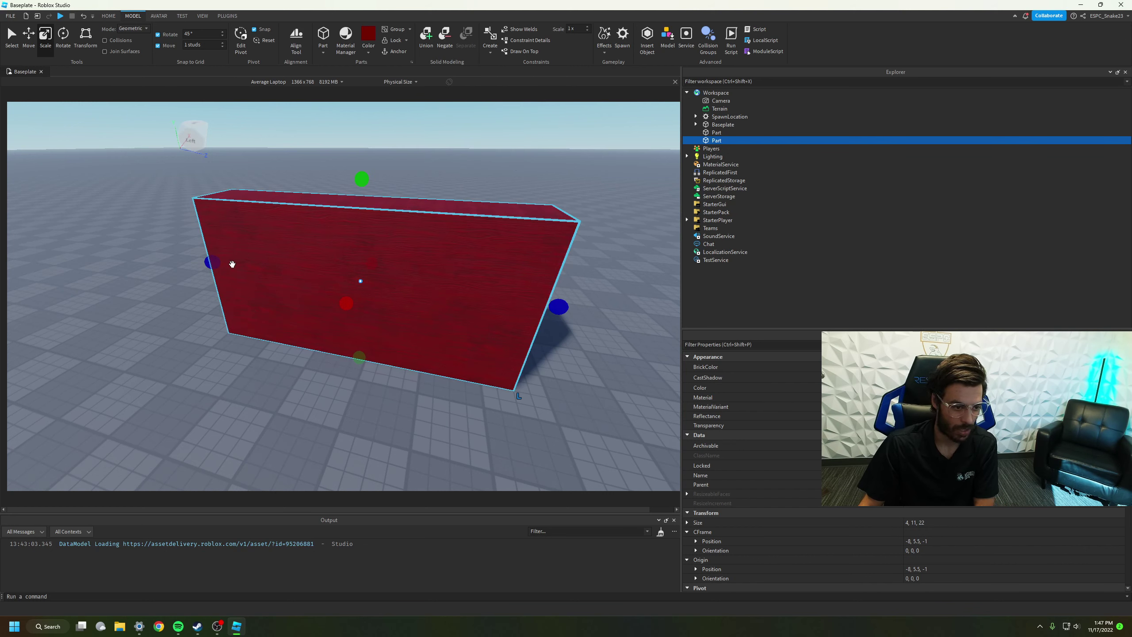
Scale the dark red copy down to 5 studs high and 8 studs long, forming a window-sized block within the wall.
drag(213, 262, 263, 270)
drag(568, 297, 467, 299)
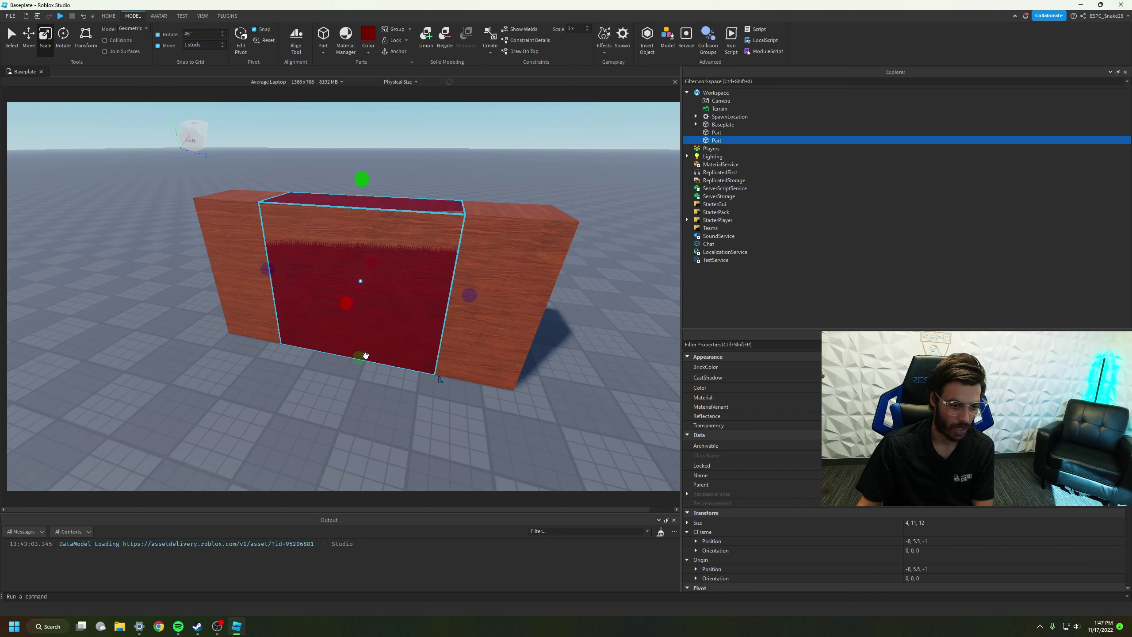
drag(347, 350, 361, 314)
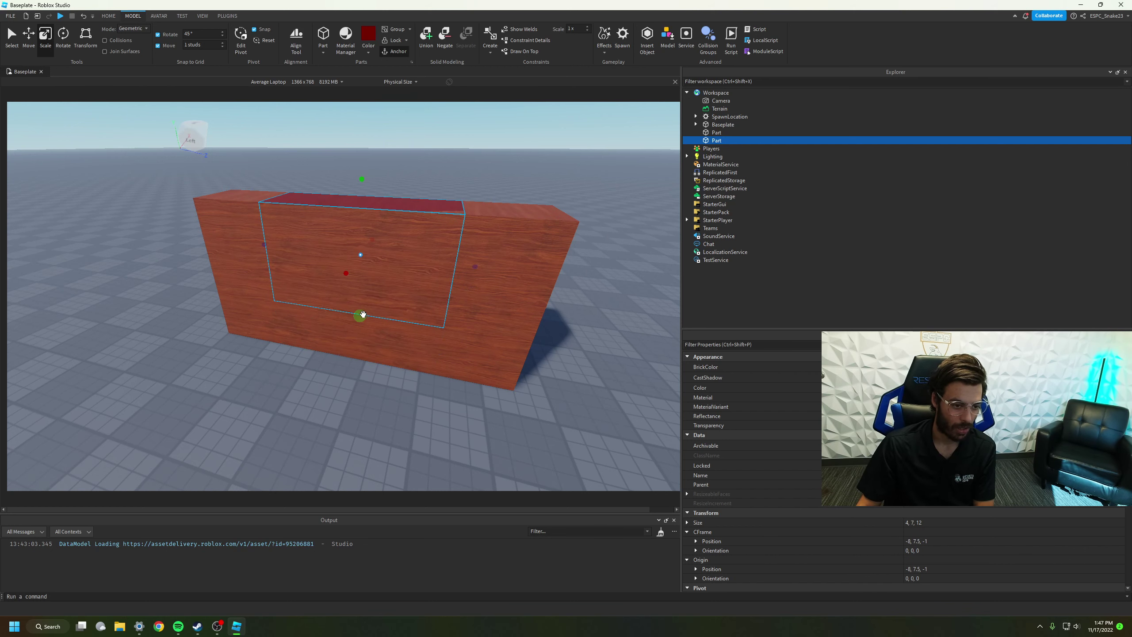
drag(361, 178, 361, 215)
drag(265, 260, 292, 264)
drag(471, 285, 454, 283)
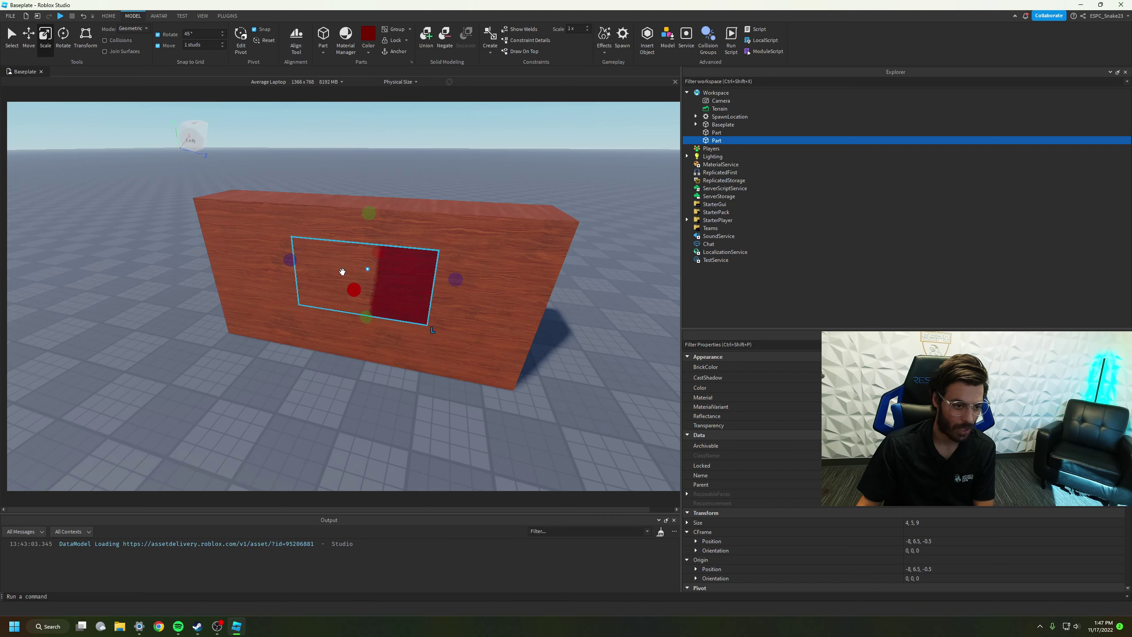
drag(302, 263, 304, 263)
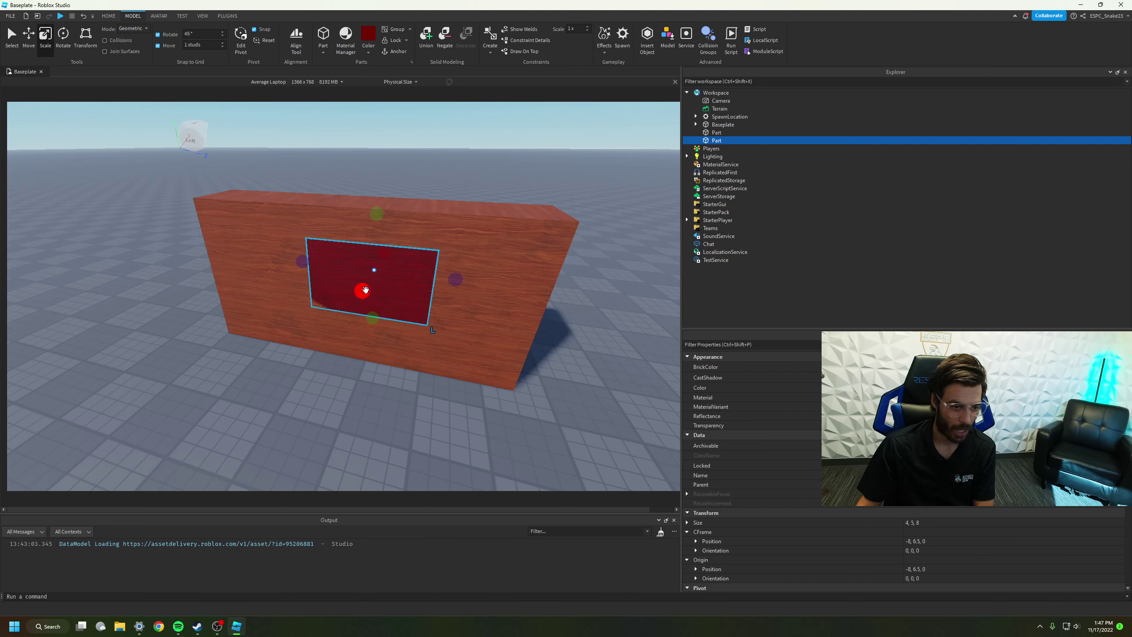
Extend the dark red block to 10 studs deep through both wall faces and move it to Z -1, centered in the wall.
right_drag(425, 319, 426, 319)
drag(351, 286, 394, 281)
right_drag(385, 307, 385, 307)
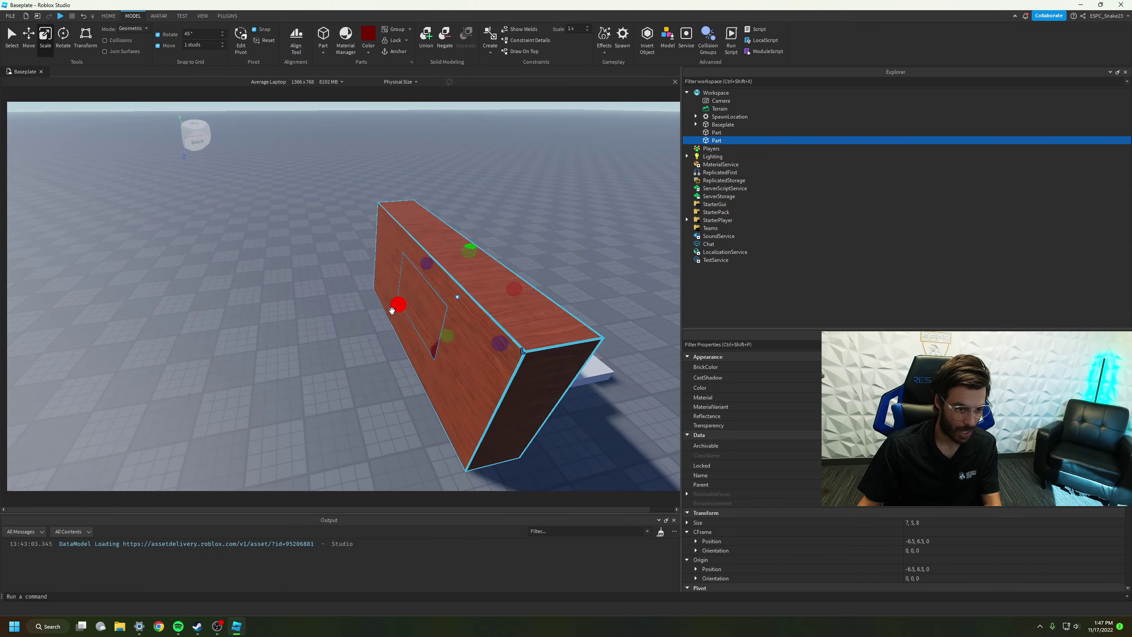
drag(393, 309, 363, 315)
right_drag(344, 379, 343, 380)
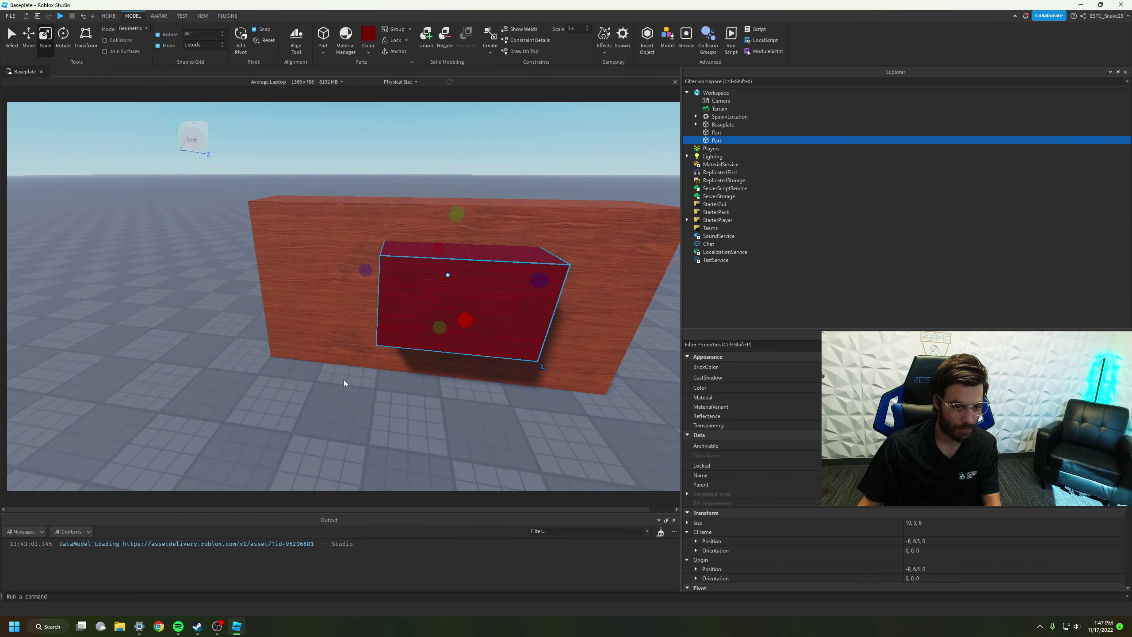
click(29, 40)
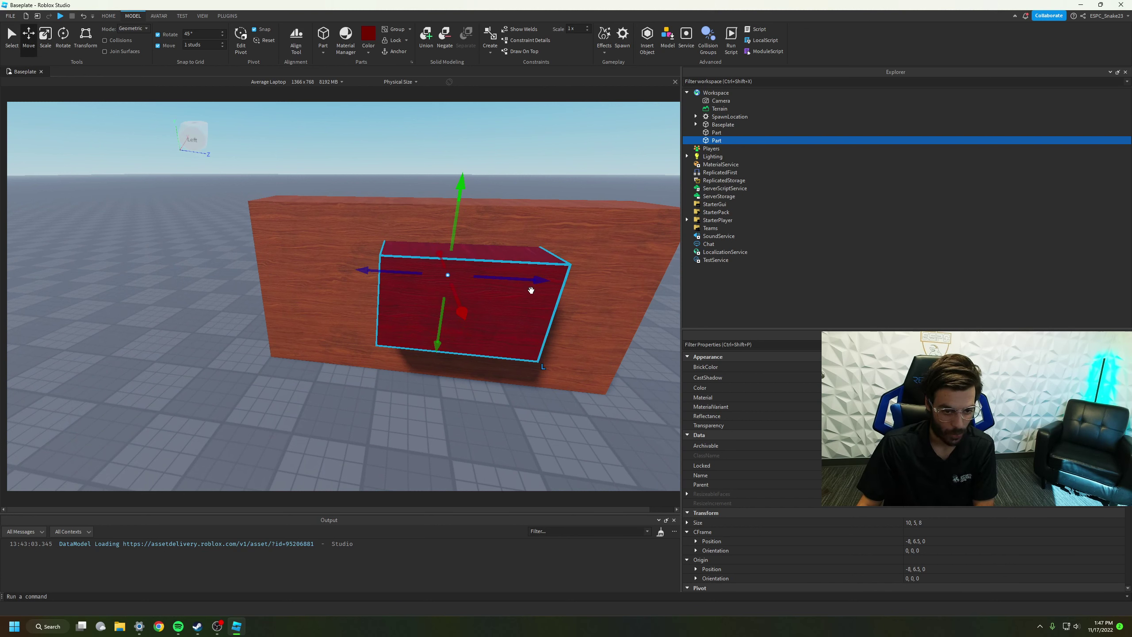
drag(542, 290, 521, 290)
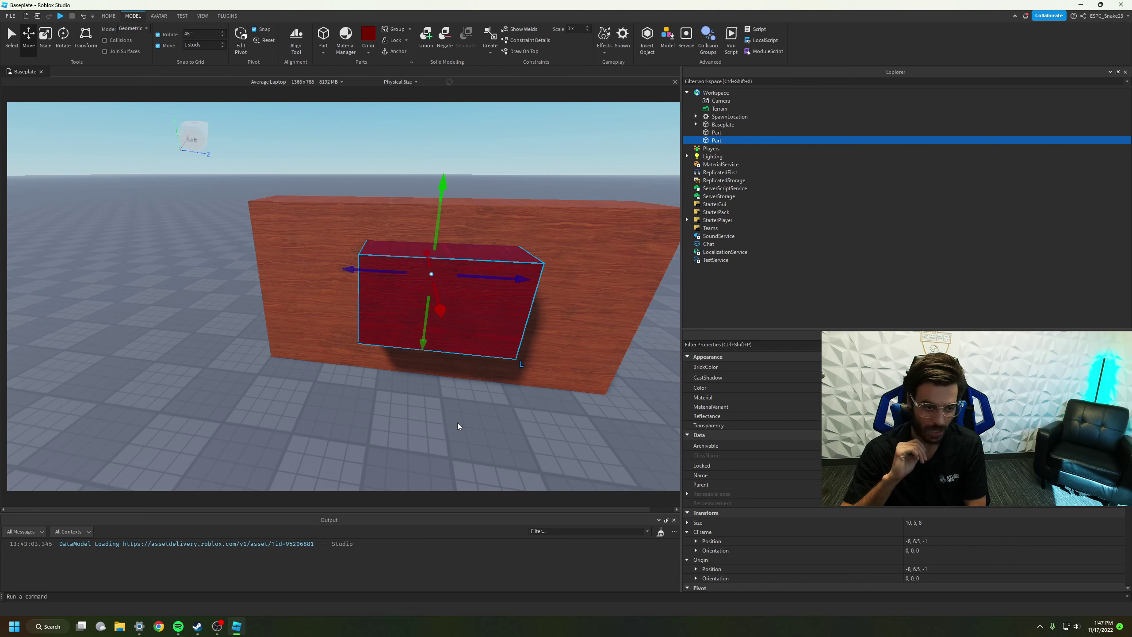
Duplicate the wall twice and move one copy beyond each end of the original, placing the first at Z -34.
click(715, 133)
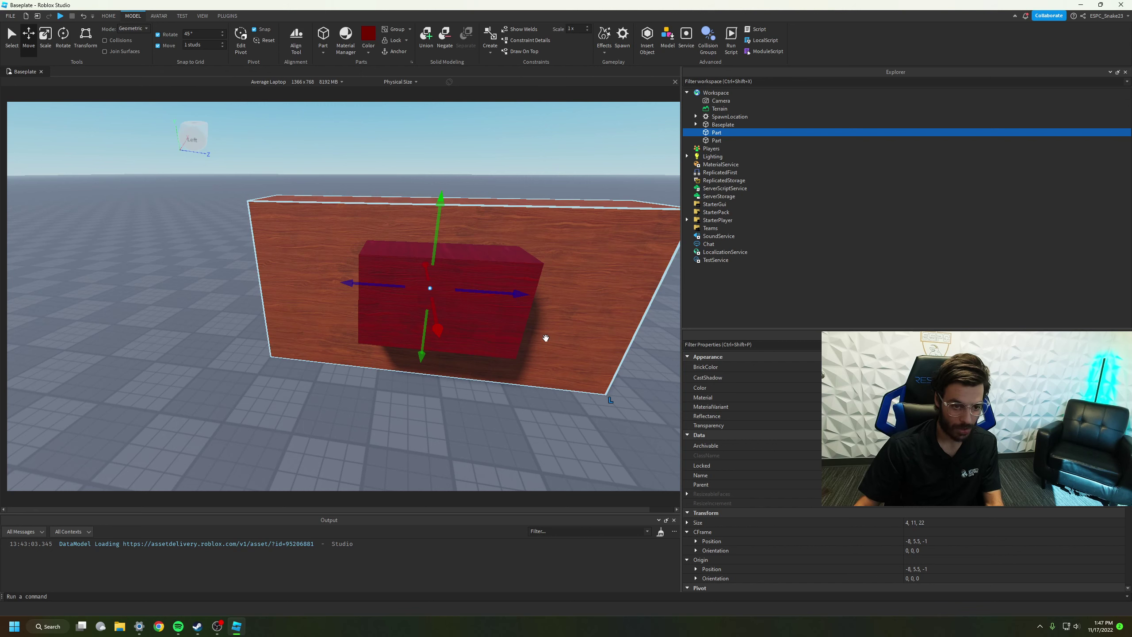
key(ctrl+d)
key(ctrl+d)
drag(514, 295, 129, 266)
right_drag(294, 352, 295, 352)
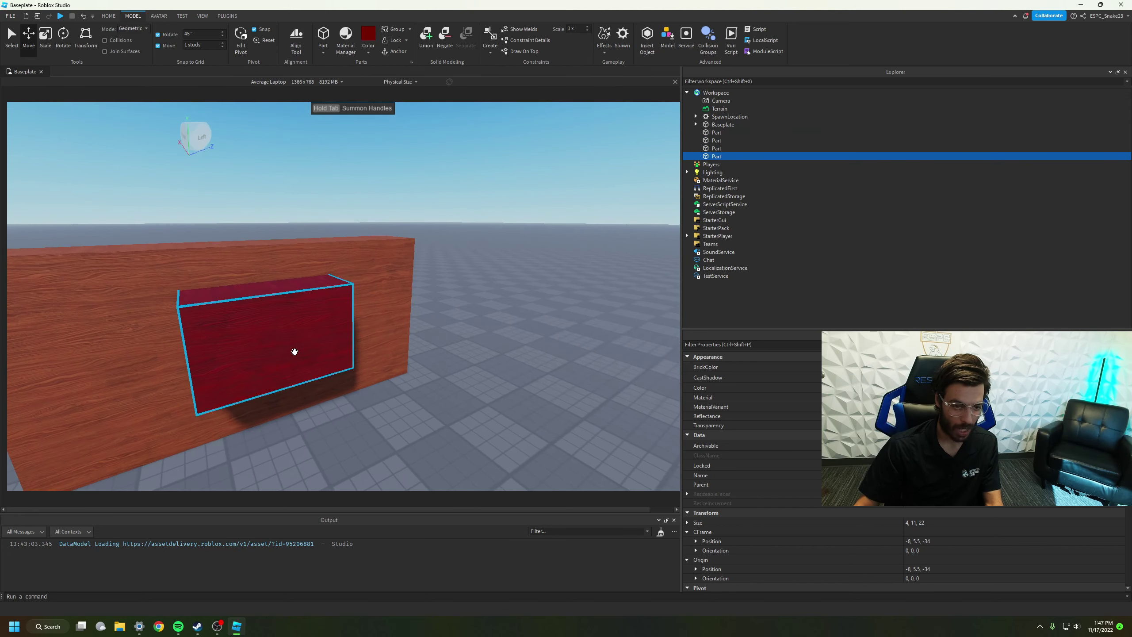
click(295, 352)
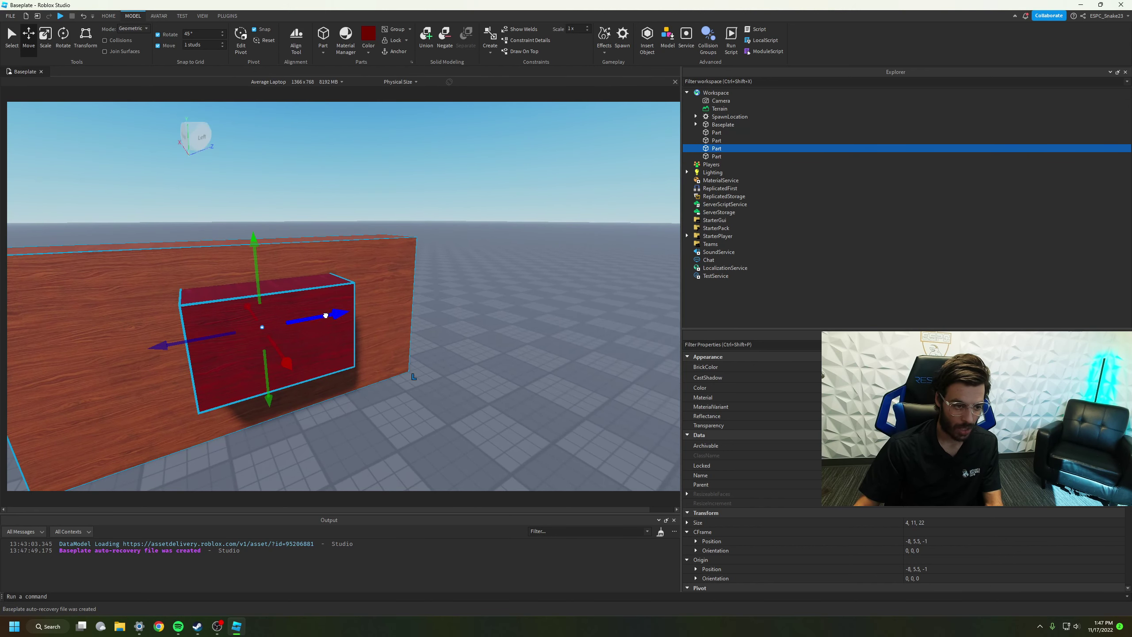
drag(326, 315, 677, 303)
Negate the dark red block that passes through the middle wall.
right_drag(590, 359, 590, 360)
click(590, 360)
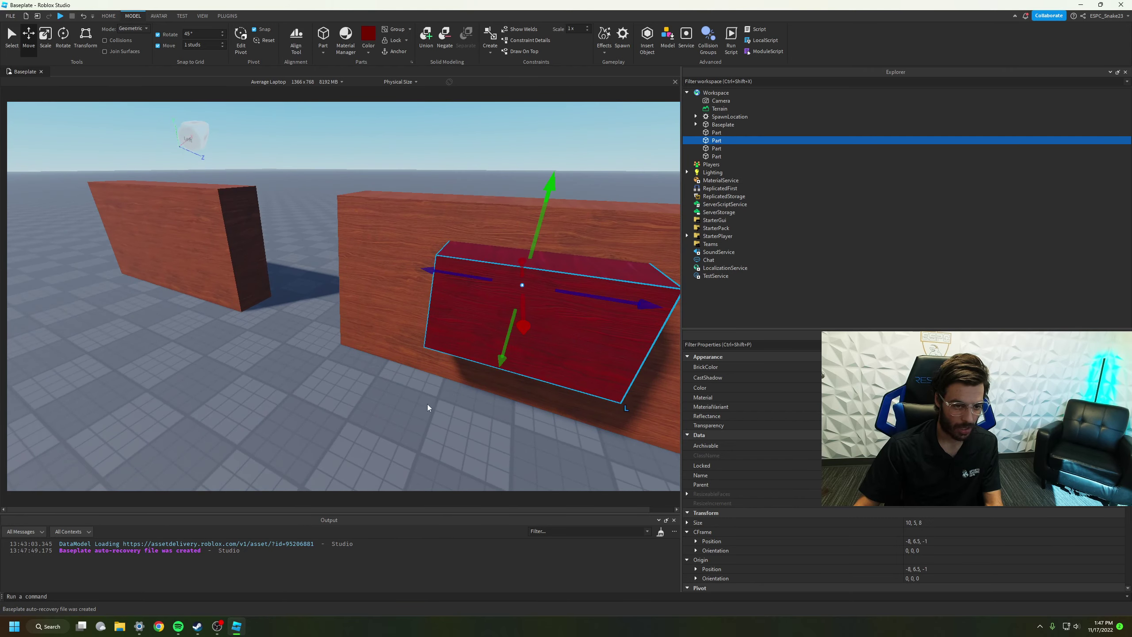
right_drag(375, 426, 374, 426)
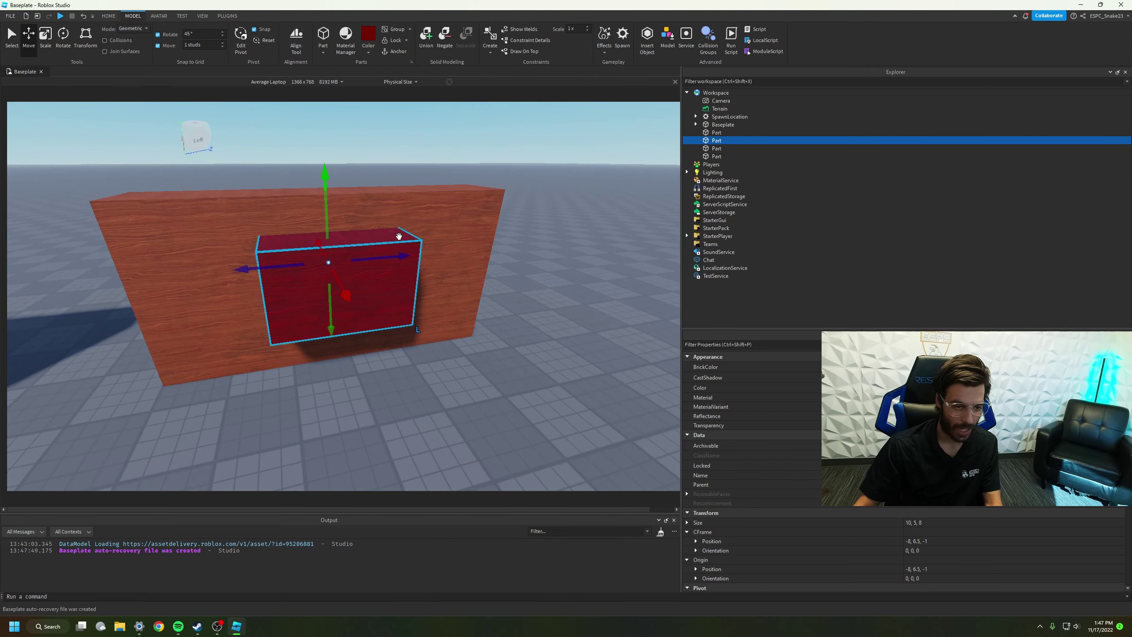
right_drag(401, 391, 405, 400)
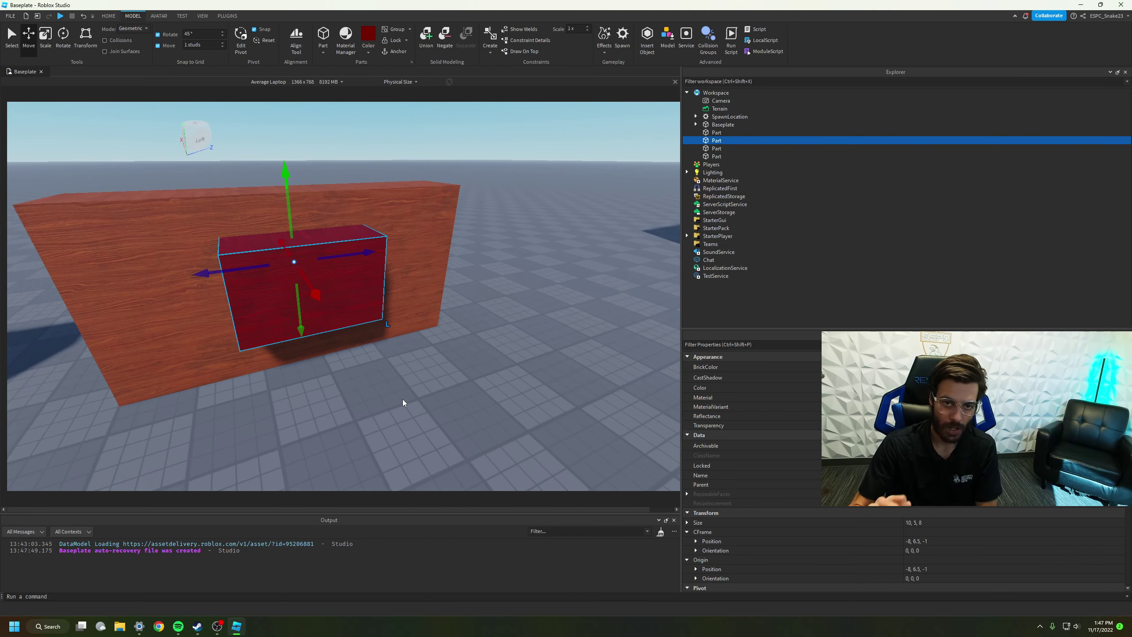
click(444, 36)
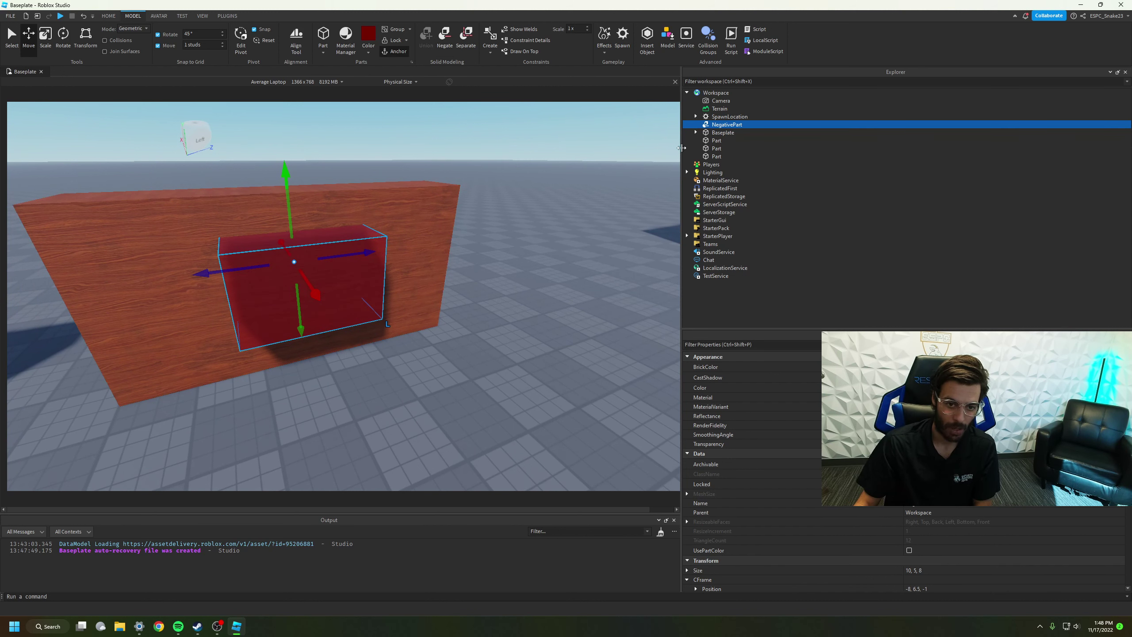
Union the negated block with the middle wall to cut a rectangular window opening.
drag(681, 147, 403, 145)
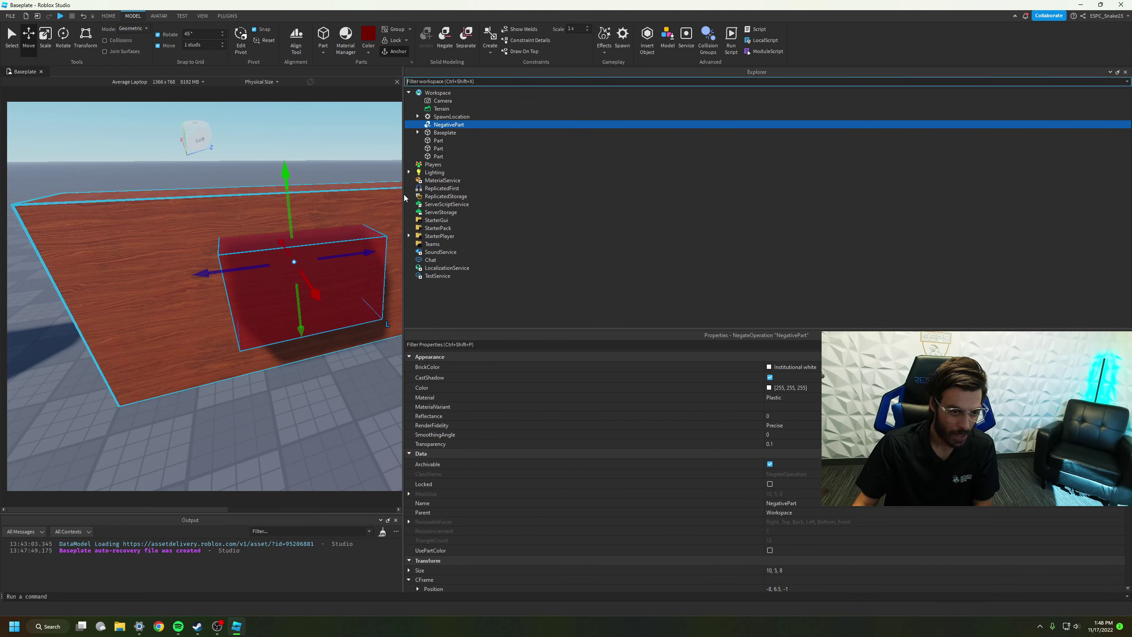
drag(404, 196, 600, 188)
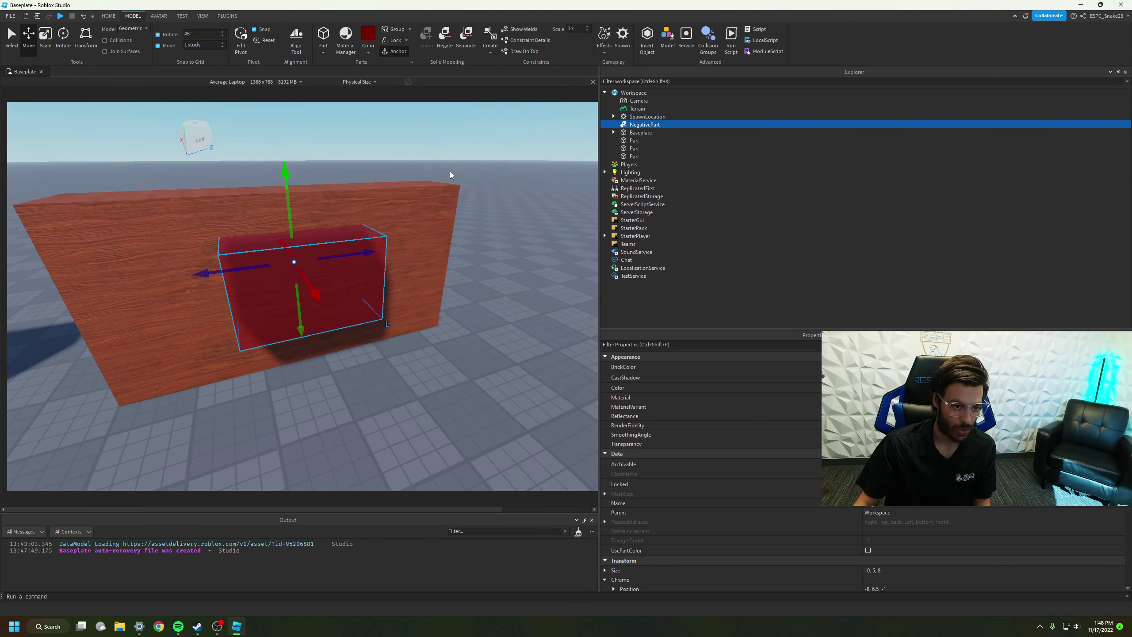
ctrl+click(437, 190)
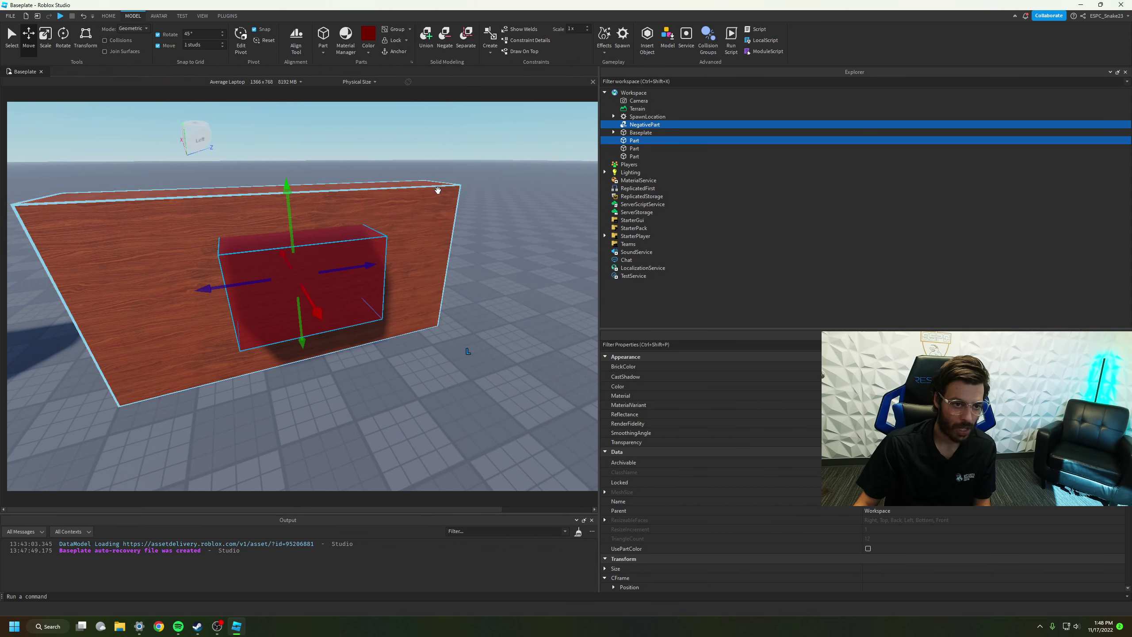
click(425, 42)
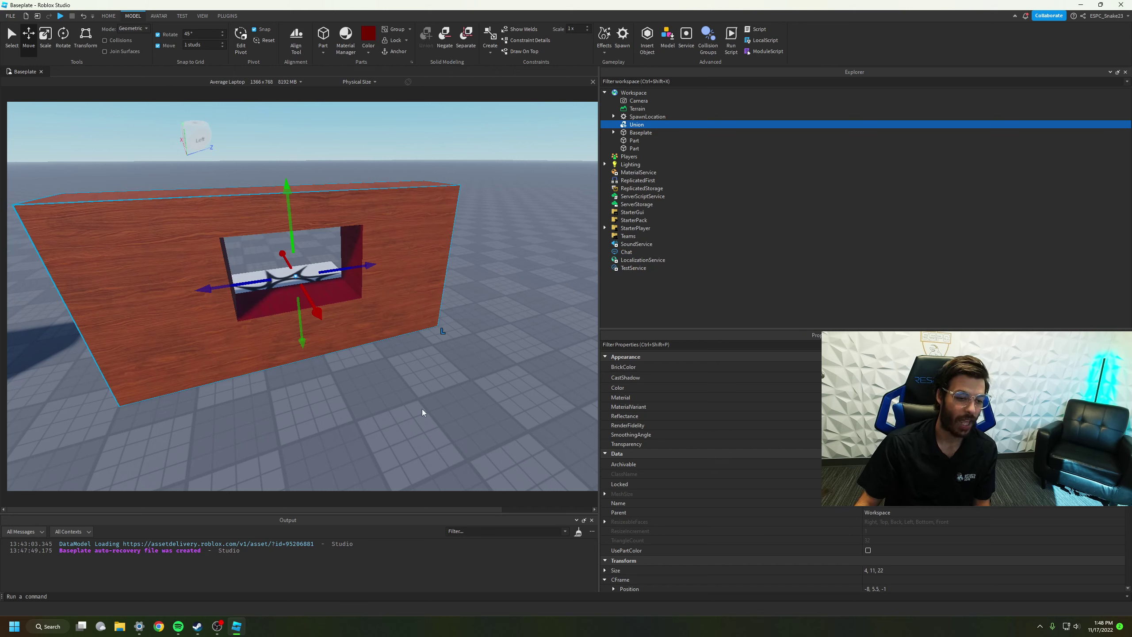
Raise the wall with the window opening to a height of 8.5 and lower it to 6.5.
click(396, 391)
click(397, 333)
drag(281, 188, 289, 137)
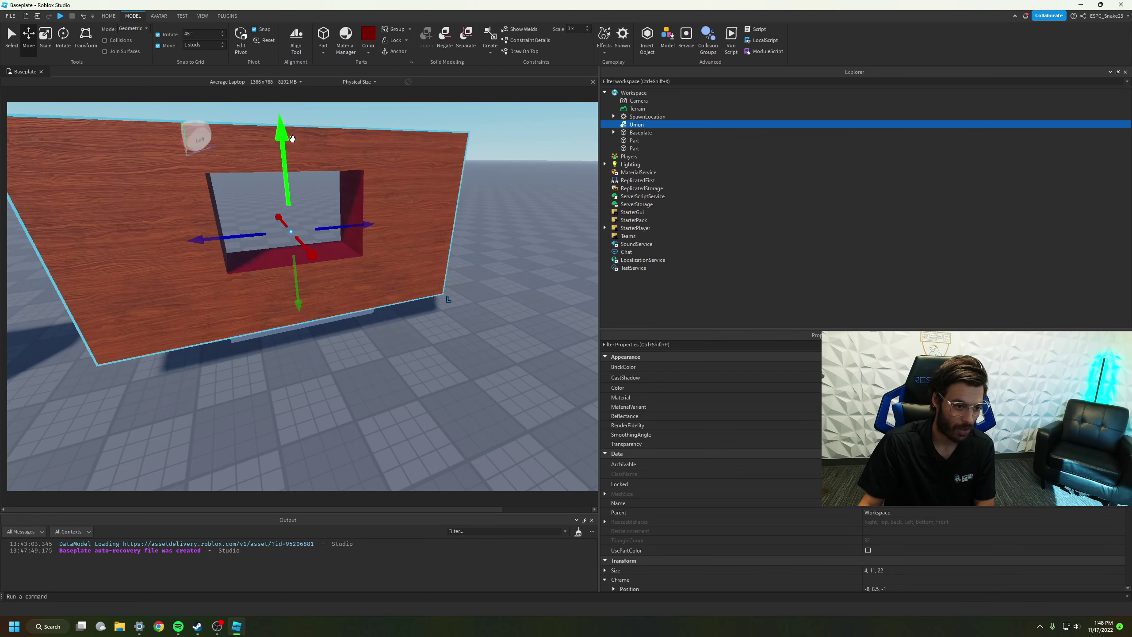
right_drag(295, 235, 296, 236)
key(w)
key(s)
key(w)
key(e)
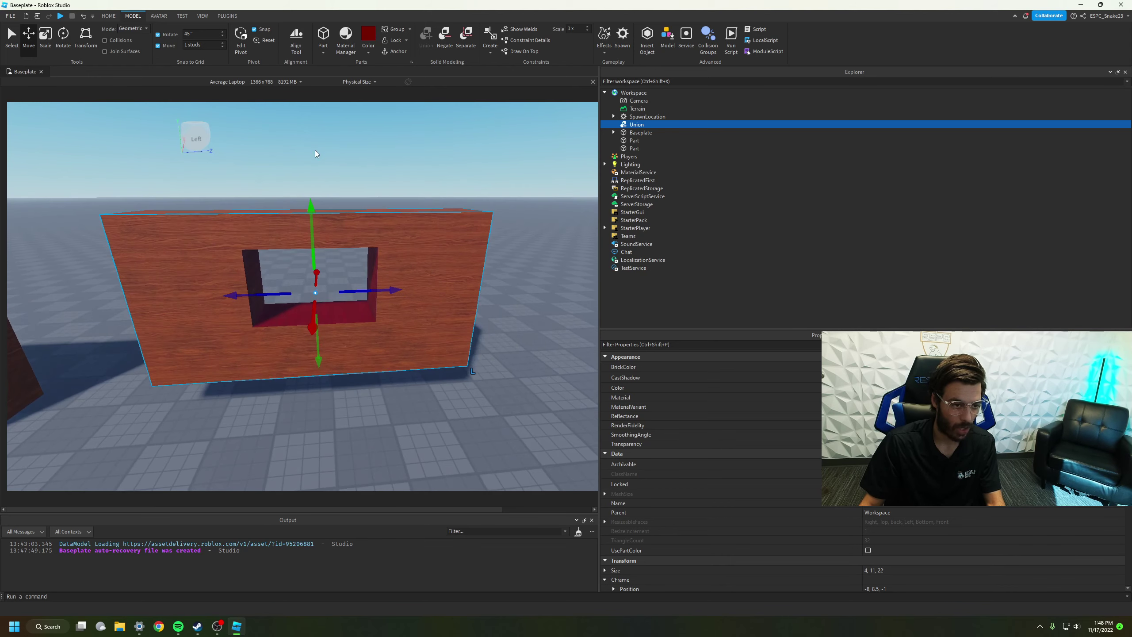
drag(308, 197, 320, 235)
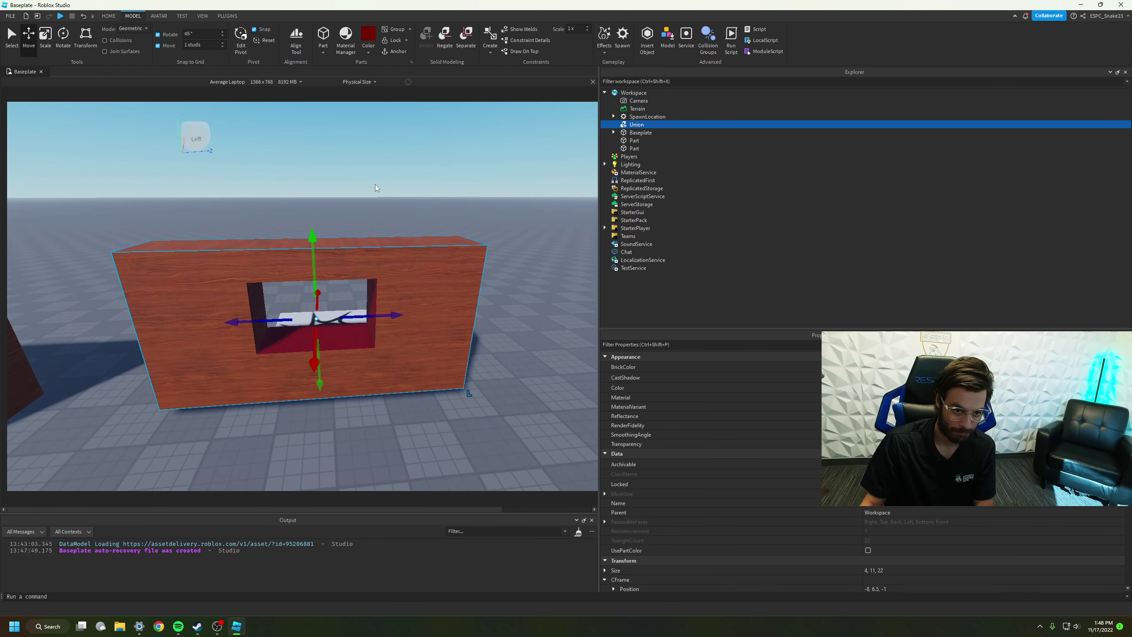
Separate the windowed wall back into the wall part and its negative part, and clear the selection.
right_drag(376, 186, 378, 186)
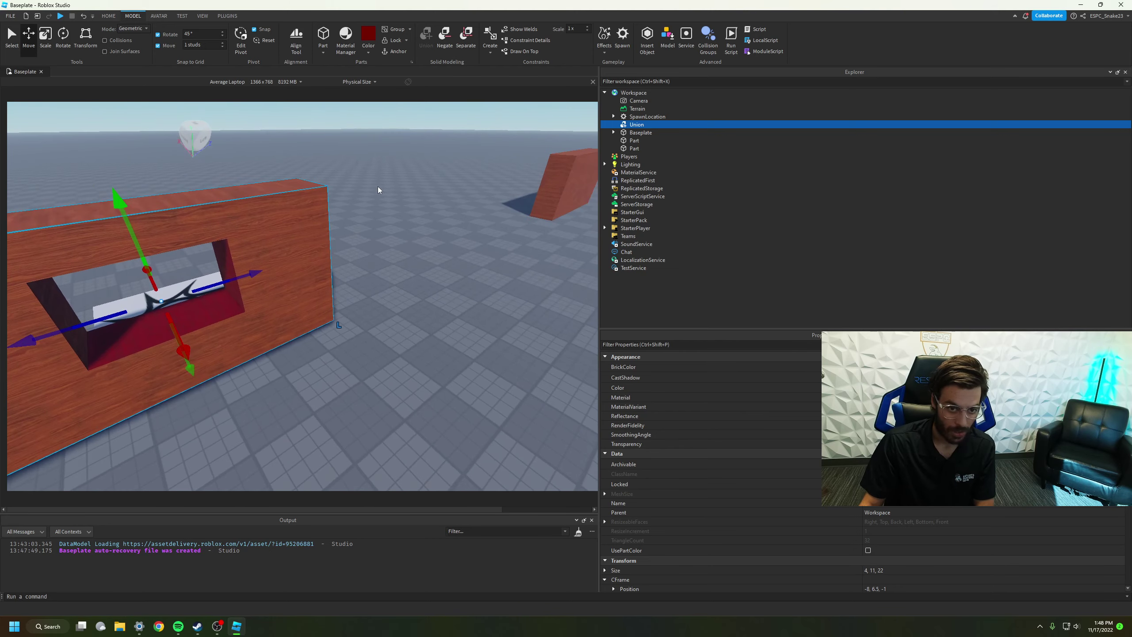
click(466, 45)
click(362, 224)
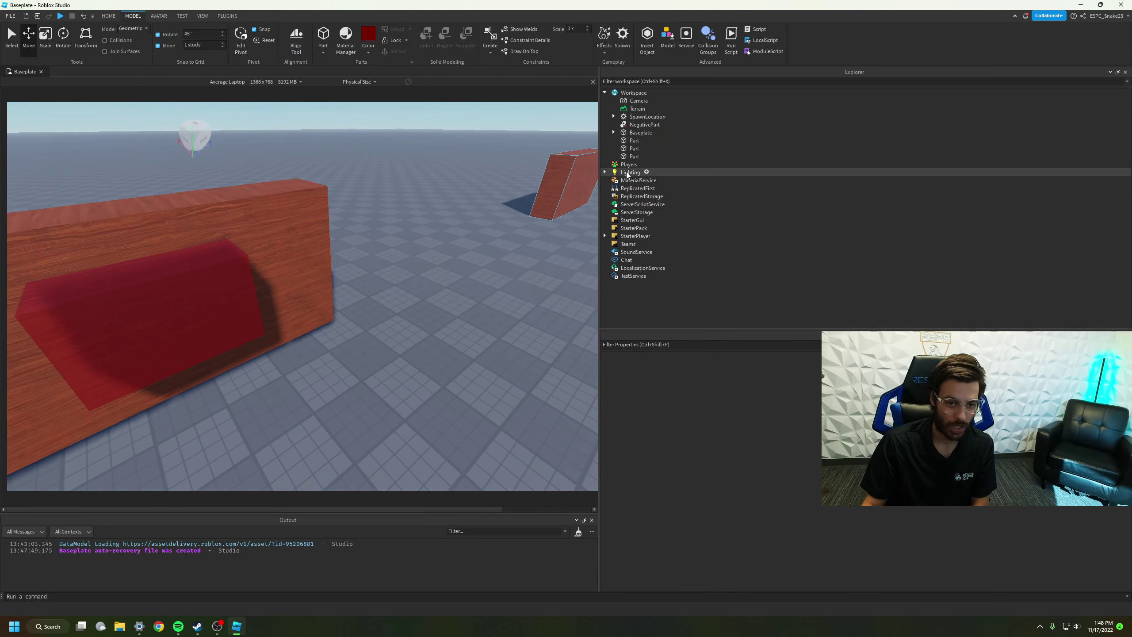
Delete the negative part, the baseplate and the three wall parts, keeping only the spawn location.
drag(687, 127, 676, 160)
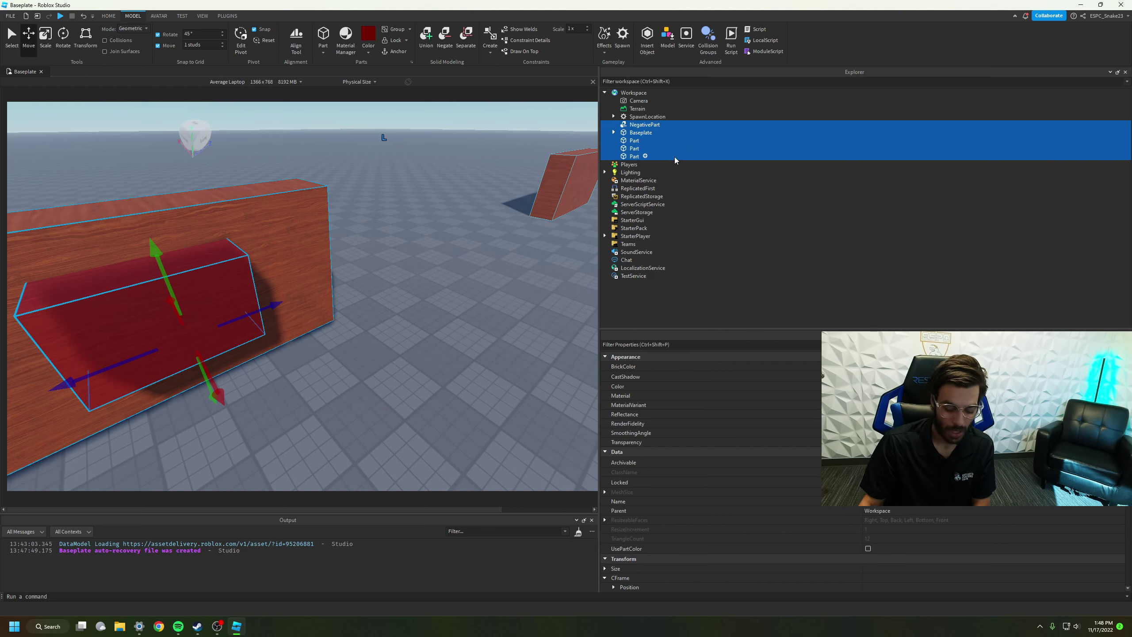
key(Delete)
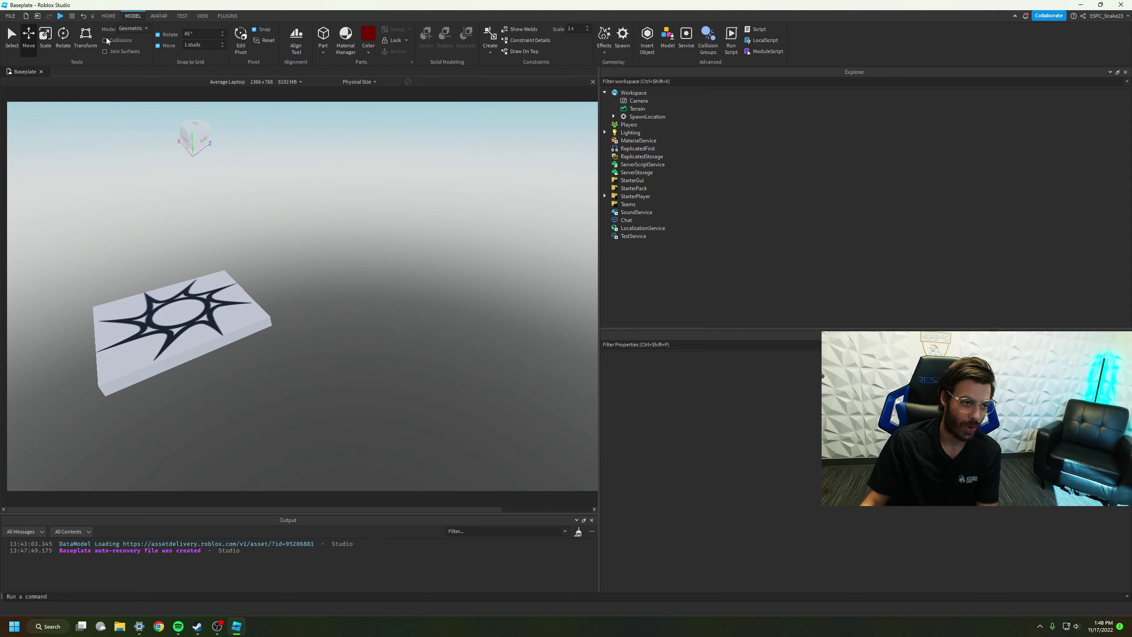
click(105, 16)
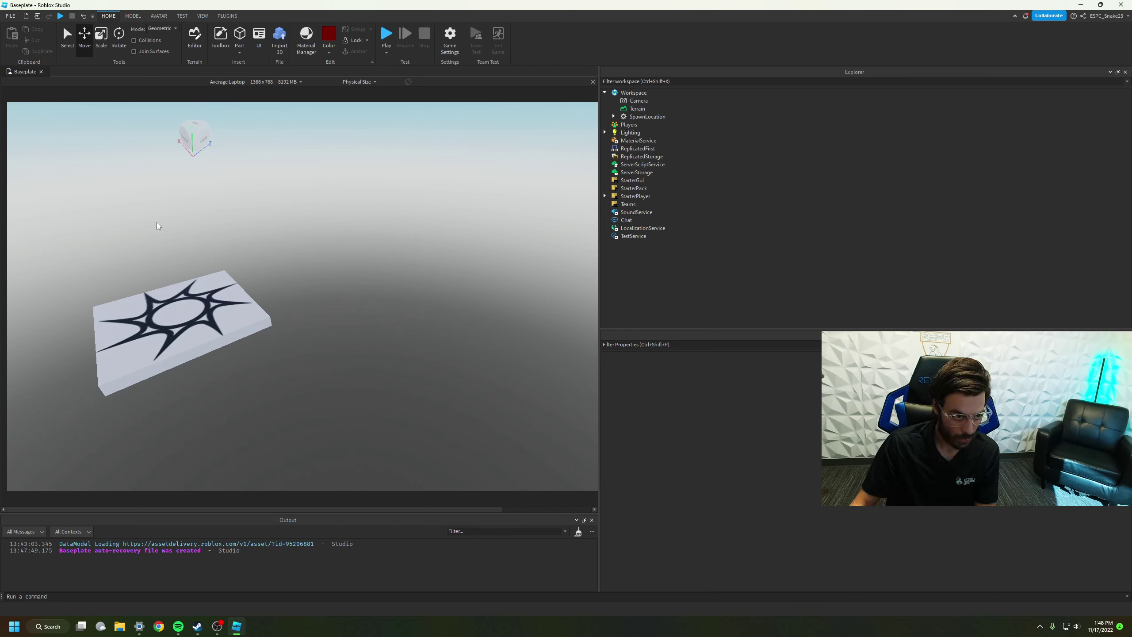
Open the Terrain Editor's Add brush and switch Snap to Voxels on and back off.
click(194, 41)
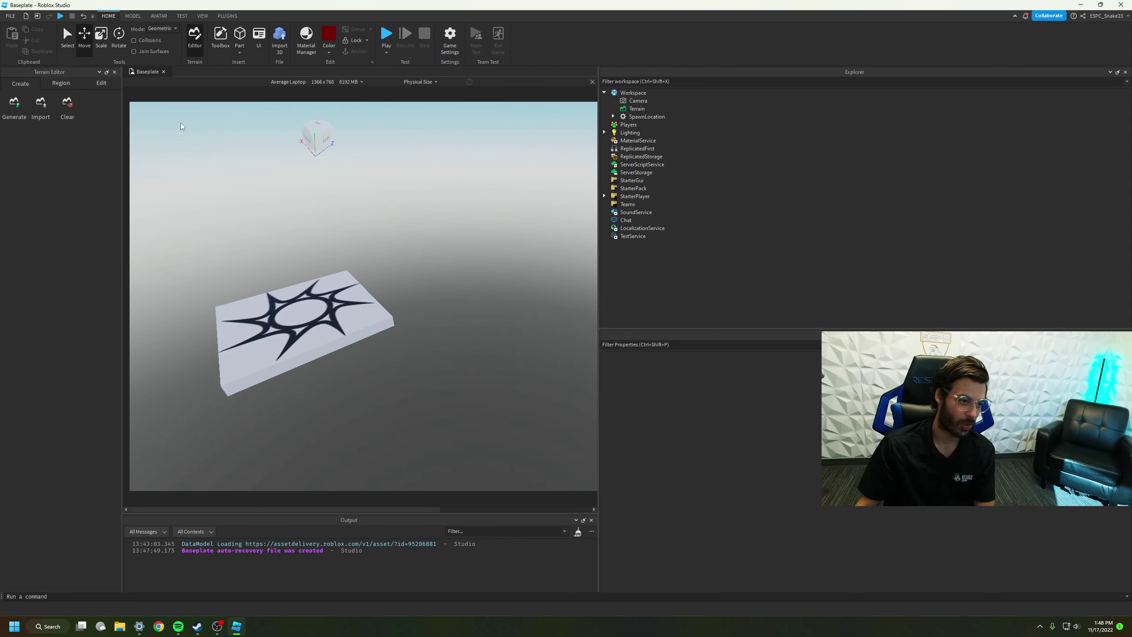
click(101, 83)
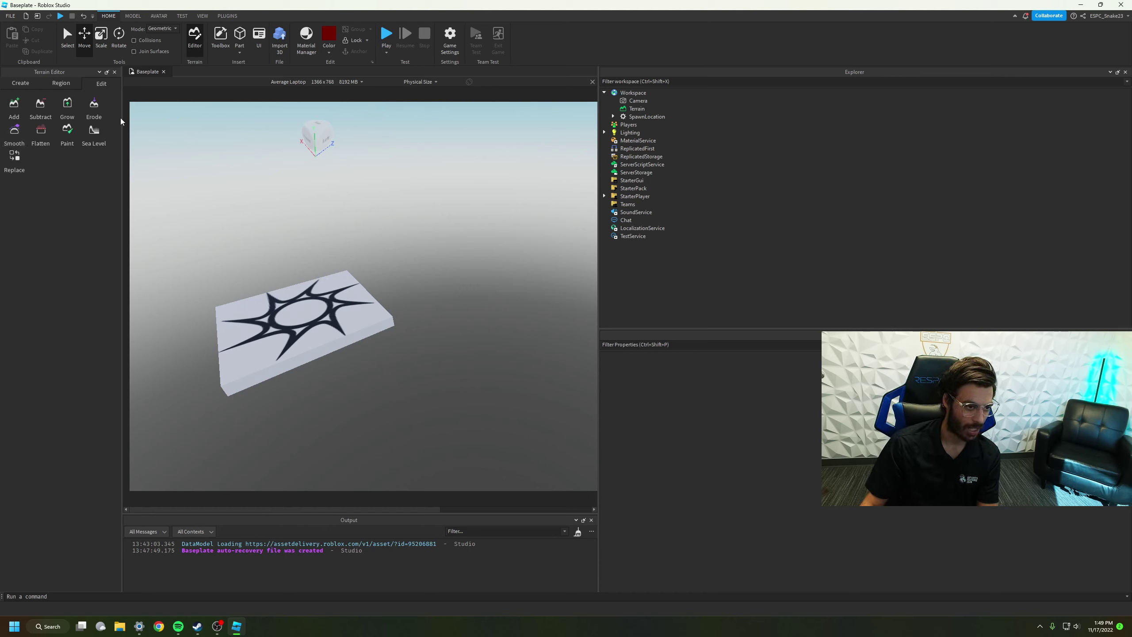
click(13, 107)
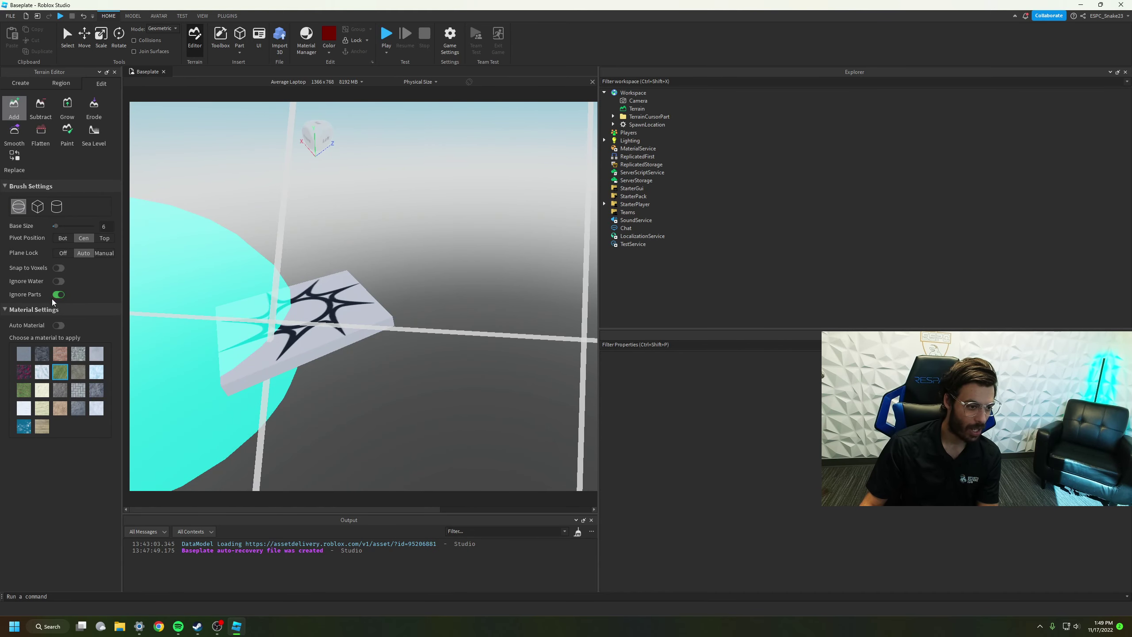
click(59, 269)
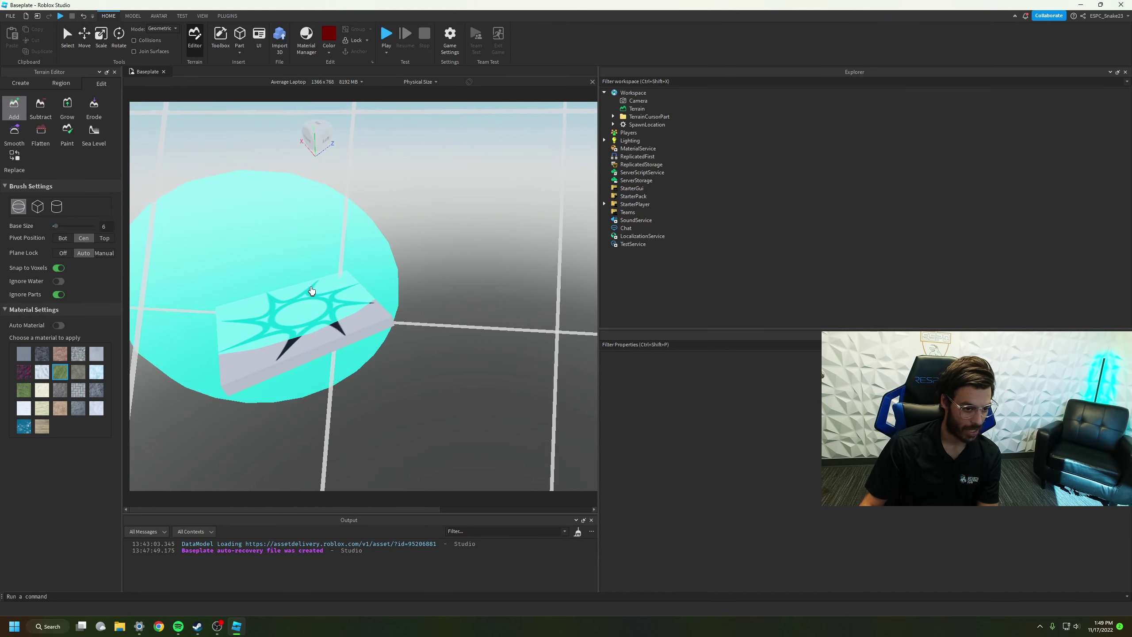
click(58, 269)
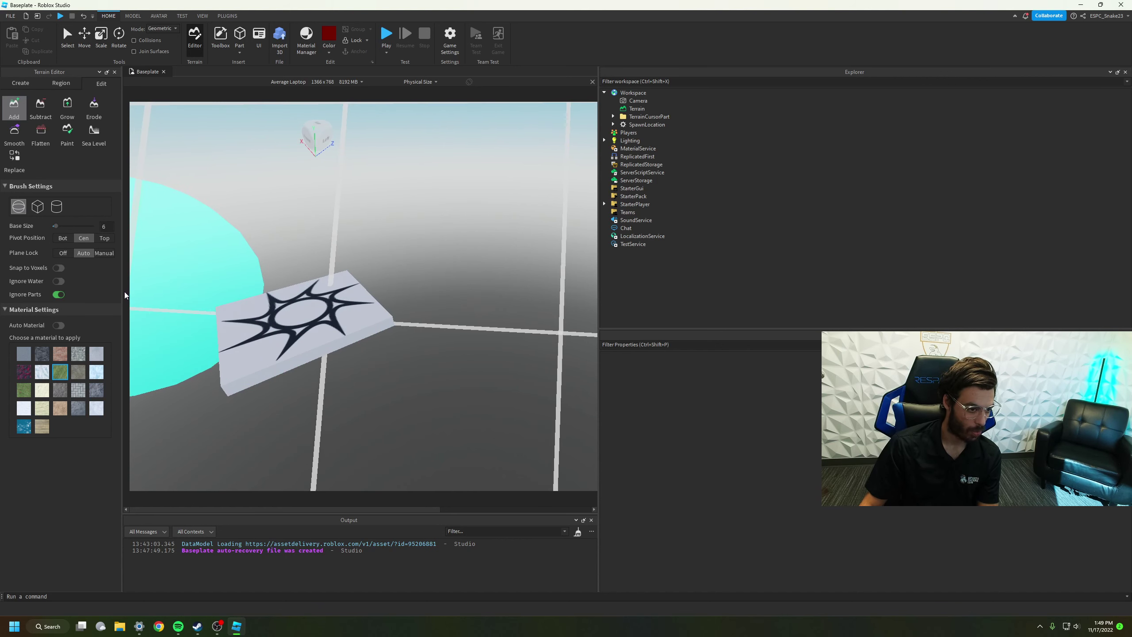
Widen the Terrain Editor, set the Add brush's base size to 8 and turn off Ignore Parts.
drag(125, 295, 314, 295)
click(57, 175)
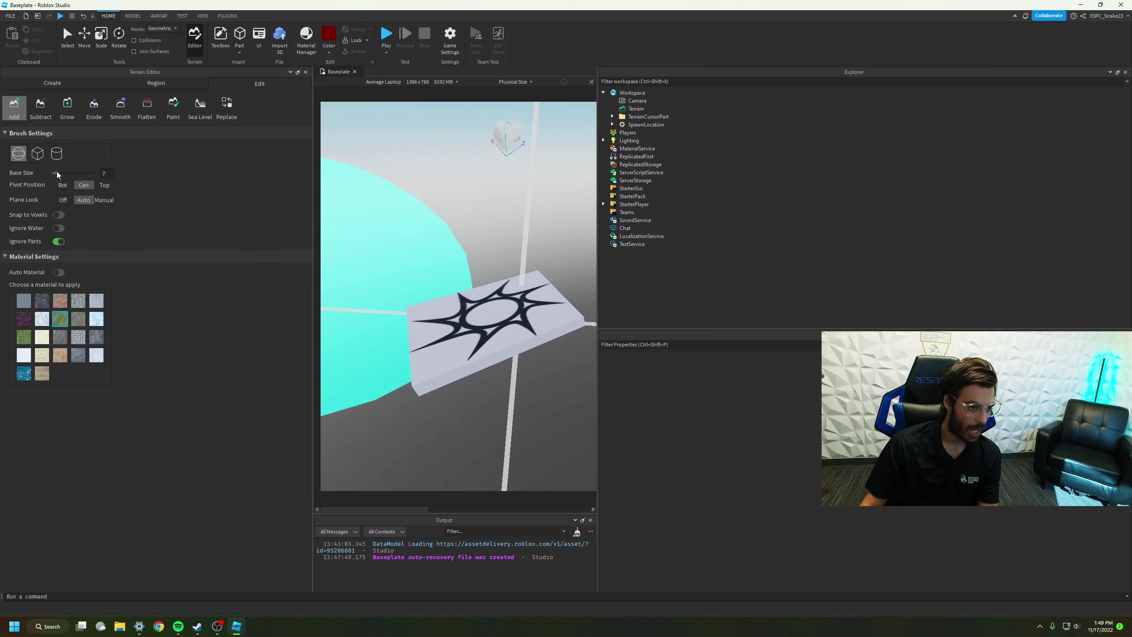
drag(57, 174, 57, 175)
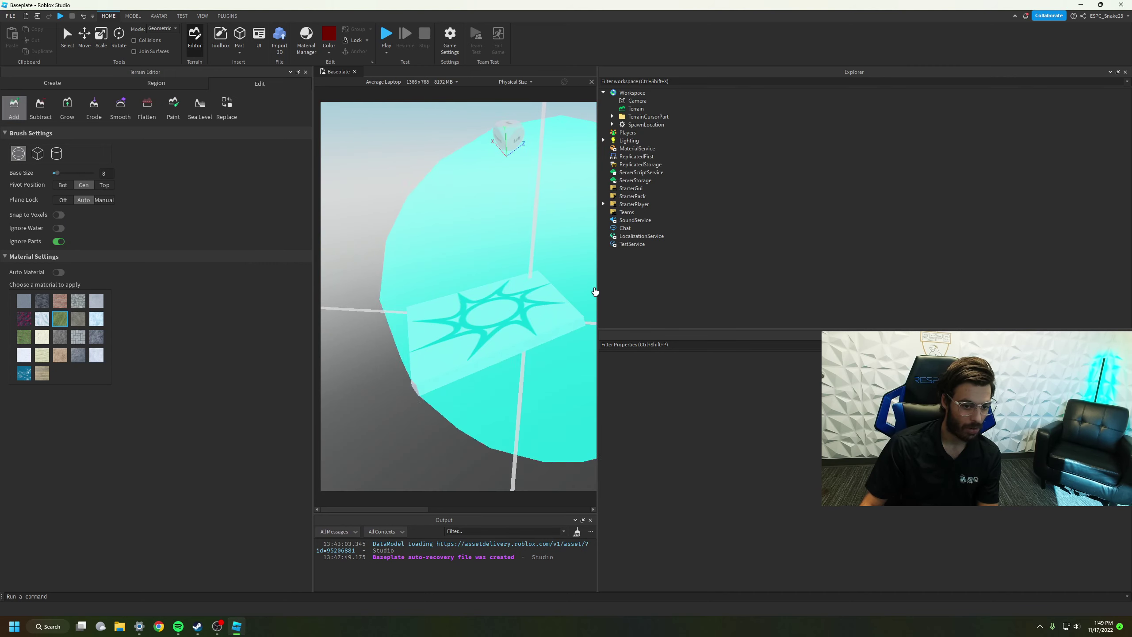
right_drag(463, 266, 455, 265)
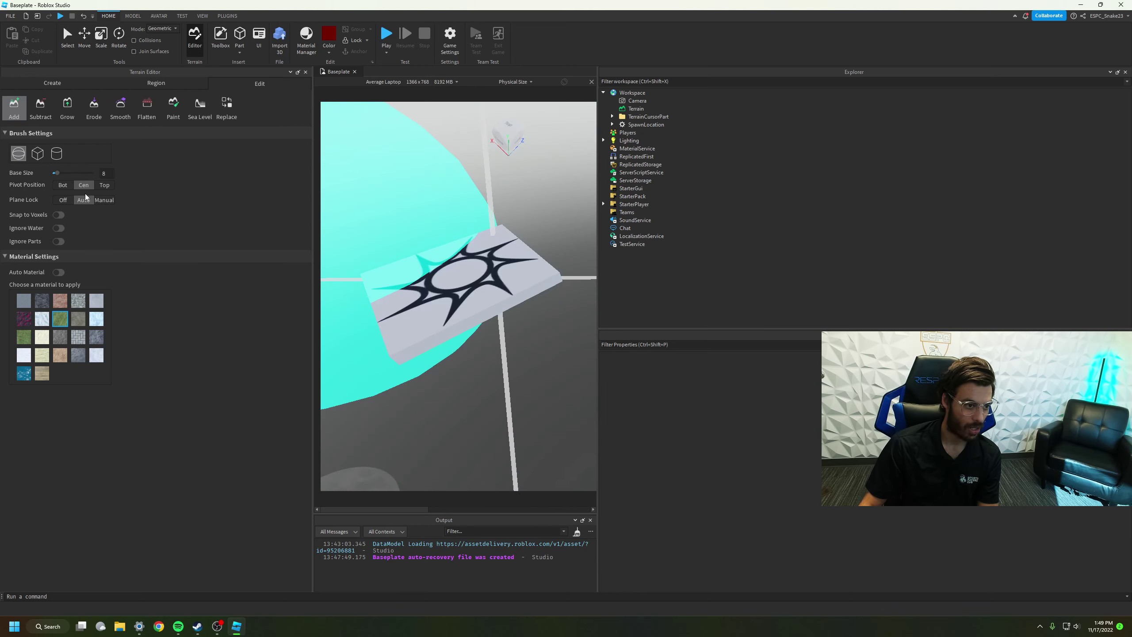
Try the bottom and top pivot positions for the Add brush over the spawn location, and return the pivot to center.
click(66, 184)
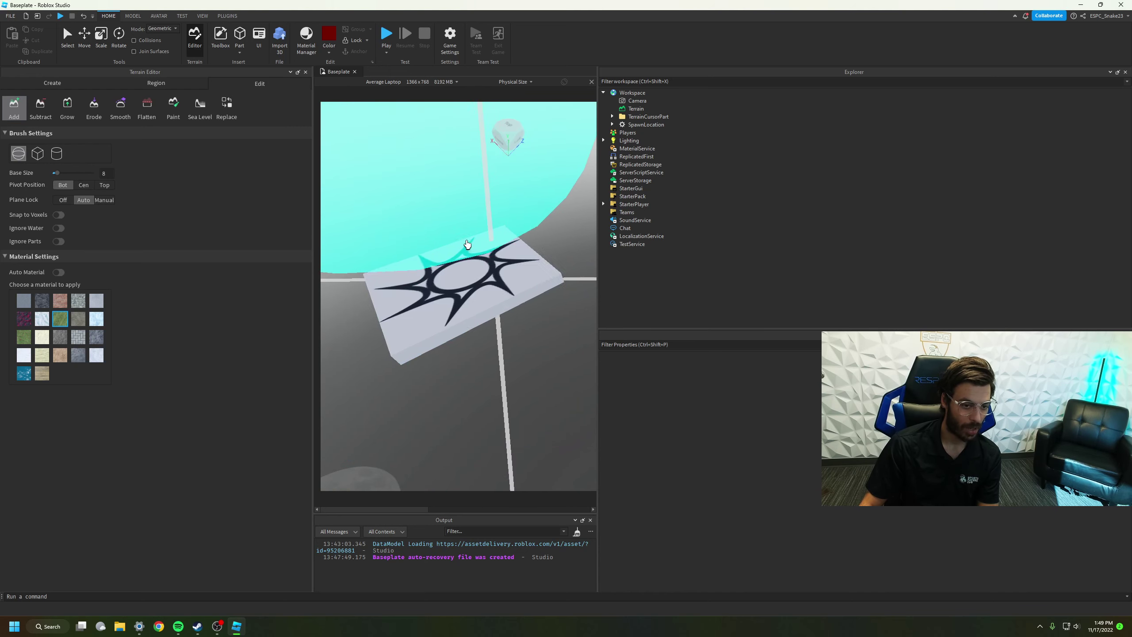
mouse_move(466, 246)
right_down()
mouse_move(466, 231)
mouse_move(468, 281)
right_up()
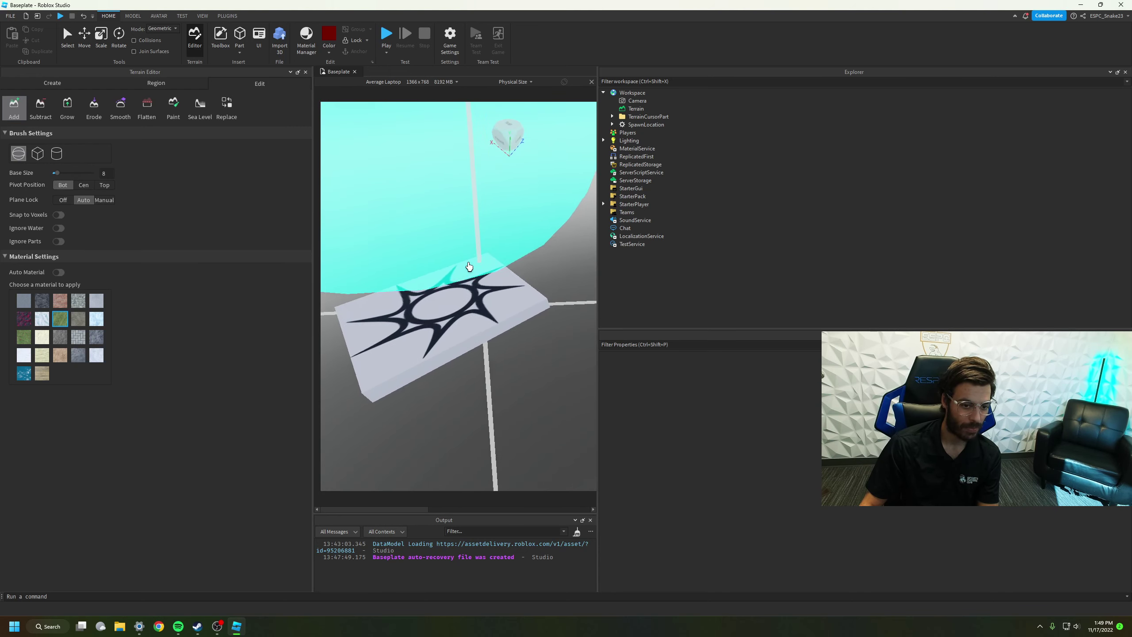
click(104, 185)
scroll(365, 275, up, 3)
right_drag(364, 275, 366, 273)
click(84, 185)
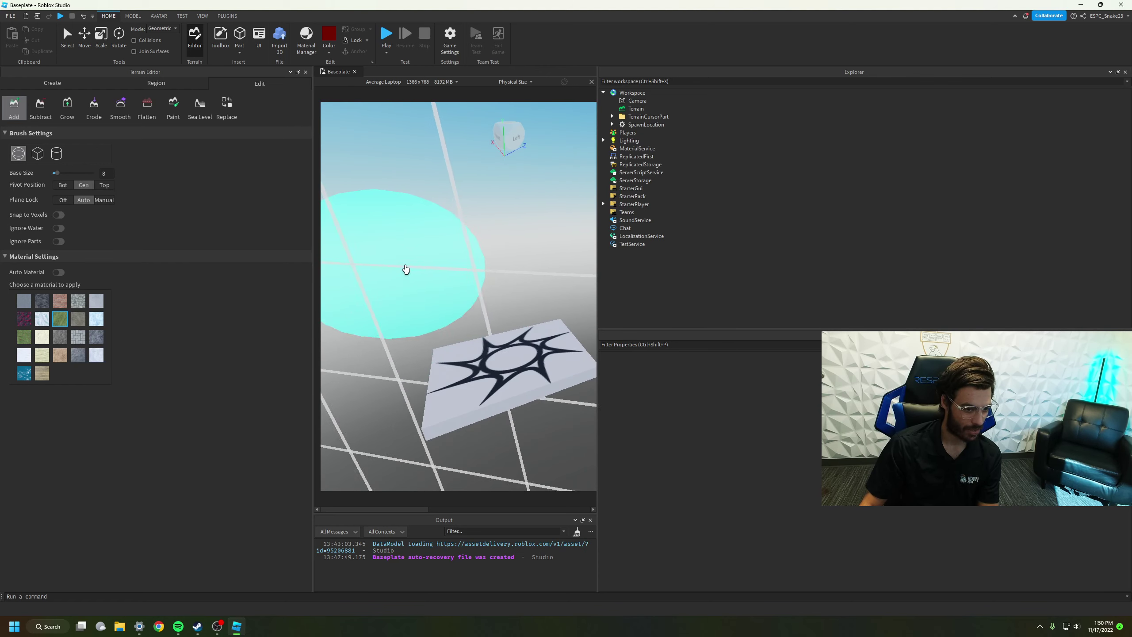
Paint two connected strips of green grass terrain forming an L-shaped bend around the spawn location.
scroll(437, 278, down, 5)
mouse_move(437, 278)
right_down()
mouse_move(428, 256)
mouse_move(417, 278)
mouse_move(405, 253)
mouse_move(410, 263)
right_up()
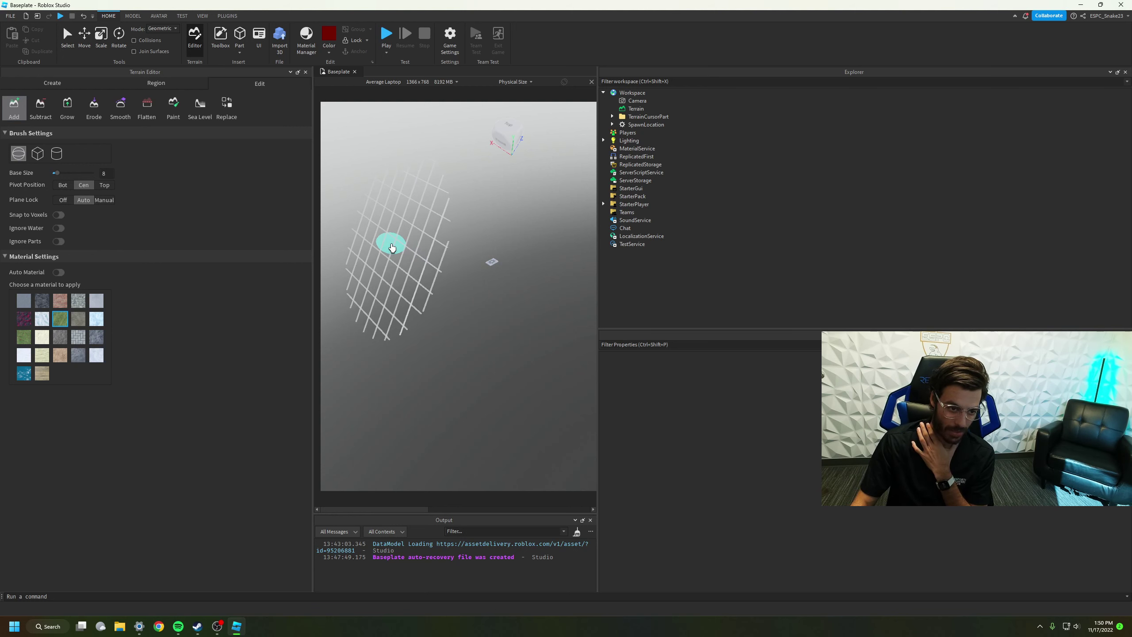
drag(391, 247, 486, 312)
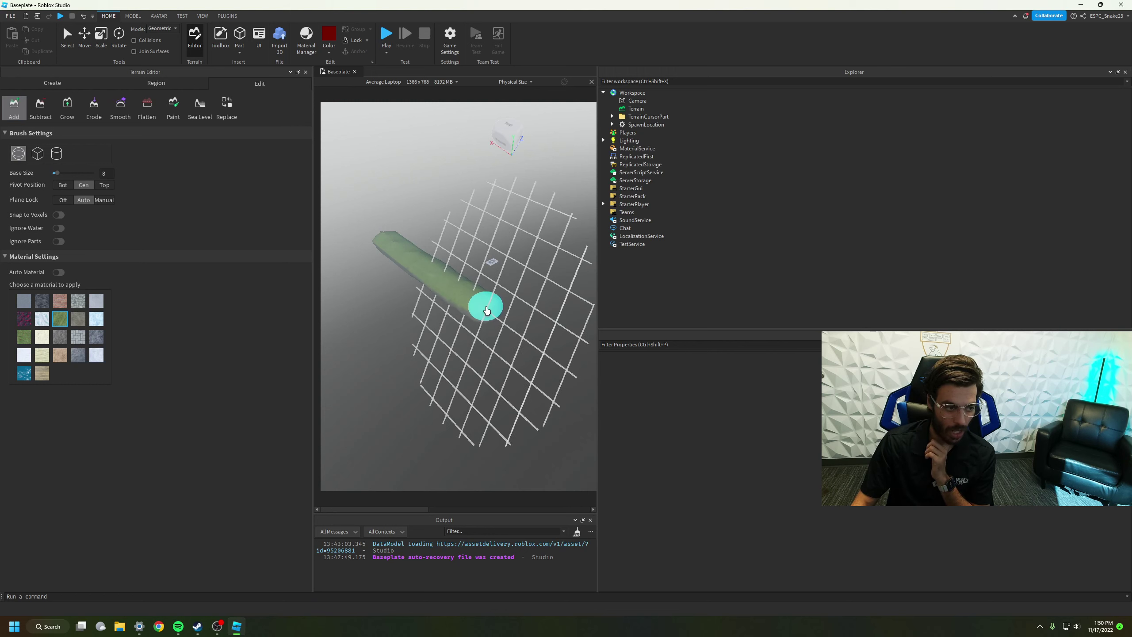
drag(488, 312, 575, 128)
mouse_move(506, 268)
right_down()
mouse_move(496, 276)
mouse_move(492, 257)
mouse_move(493, 268)
right_up()
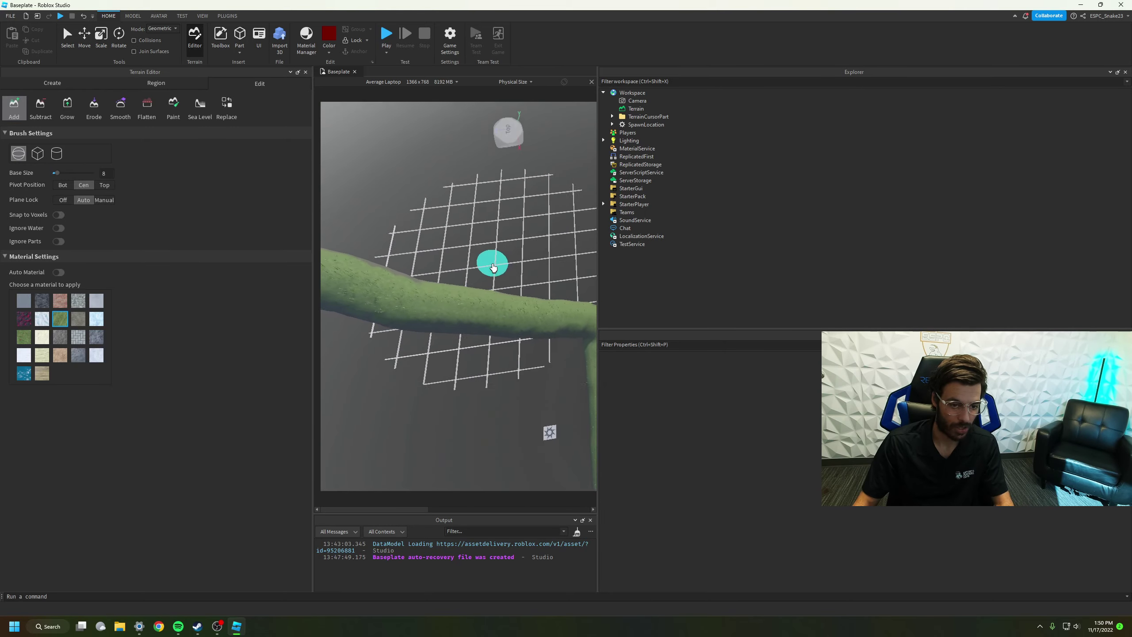
scroll(493, 267, down, 3)
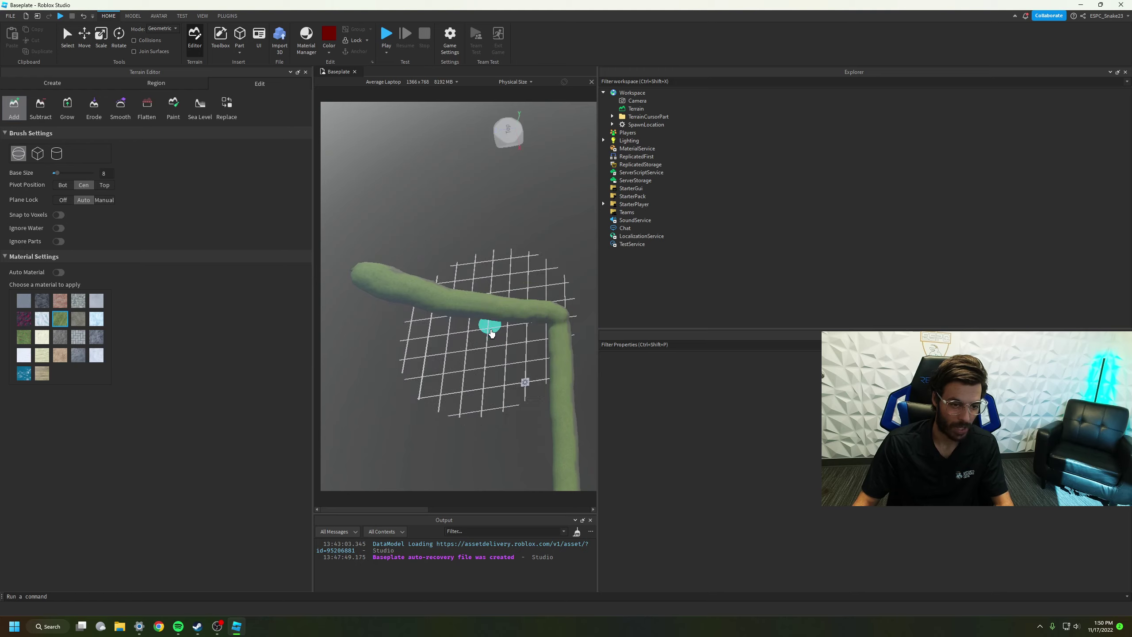
mouse_move(494, 380)
right_down()
mouse_move(520, 372)
mouse_move(528, 382)
mouse_move(513, 397)
mouse_move(524, 402)
mouse_move(520, 419)
right_up()
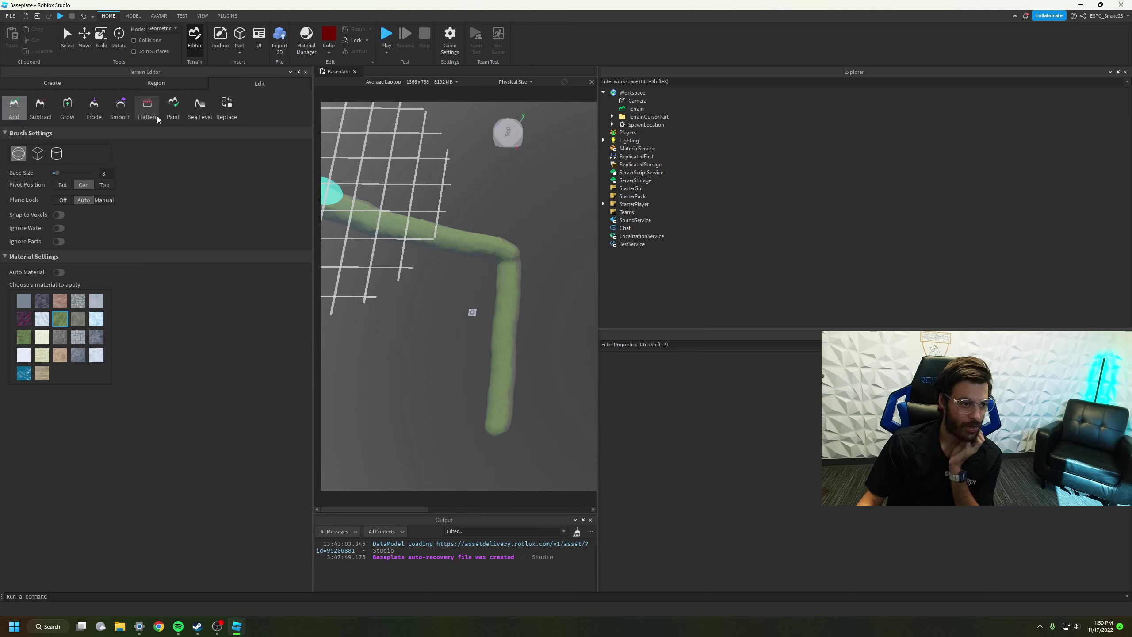
Look through the settings of the Subtract, Grow, Erode, Smooth, Flatten, Paint and Sea Level terrain tools, and return to Add.
click(50, 114)
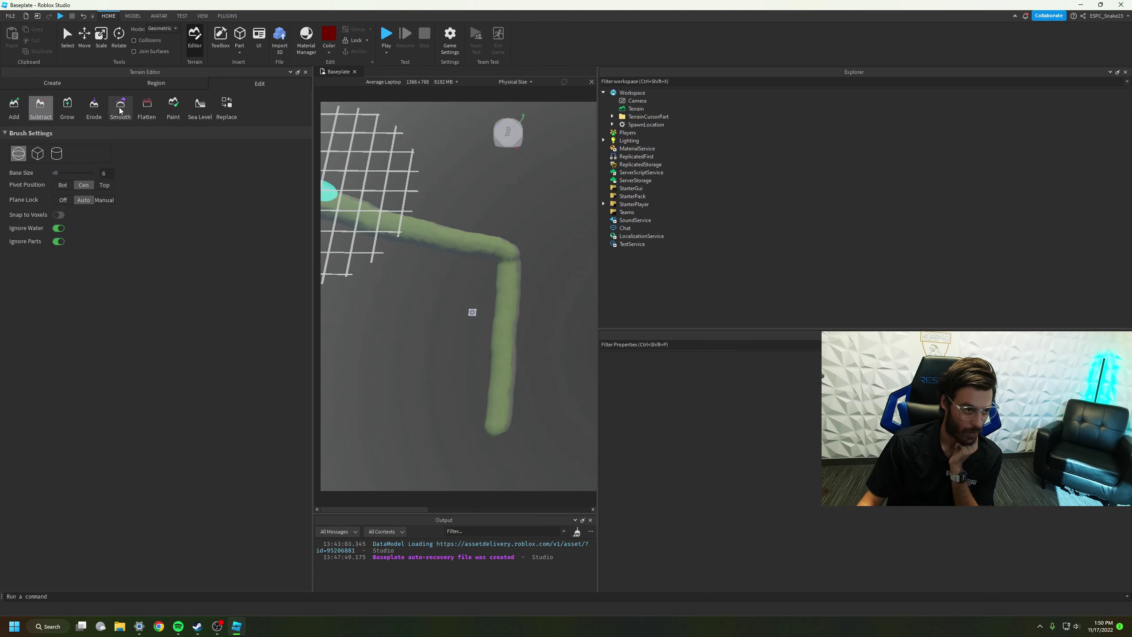
click(69, 115)
click(96, 115)
click(148, 109)
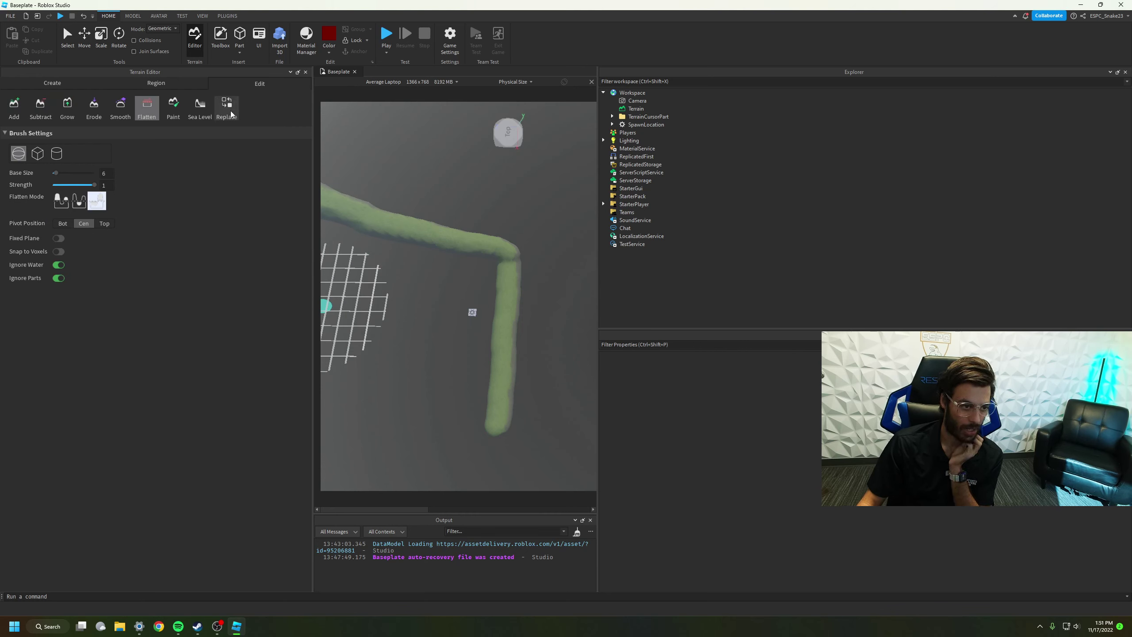
click(173, 110)
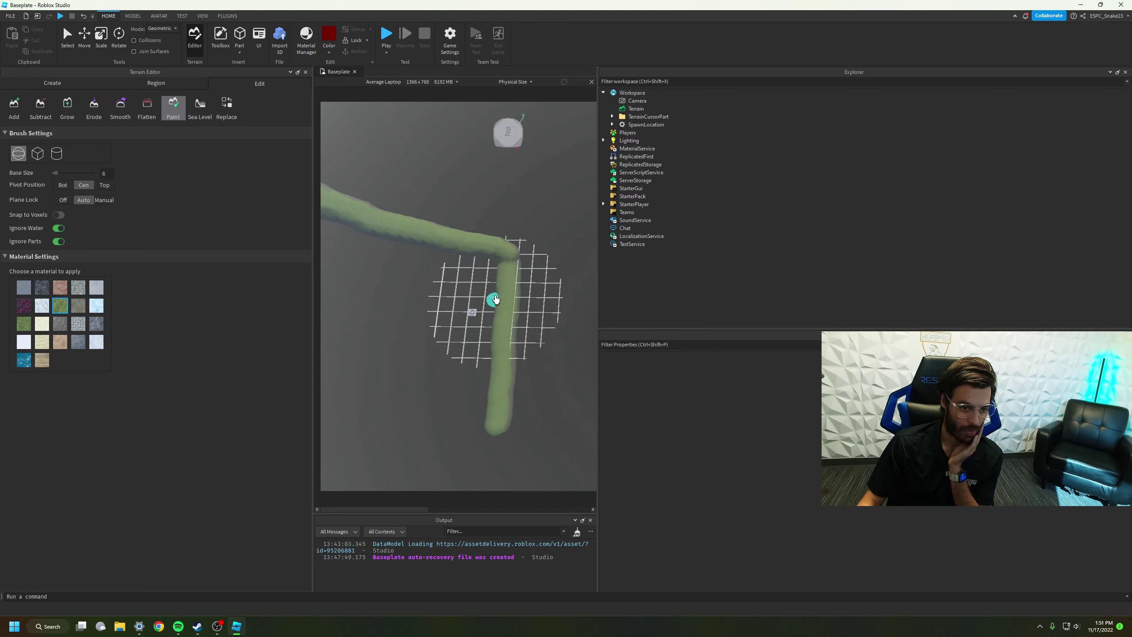
click(202, 105)
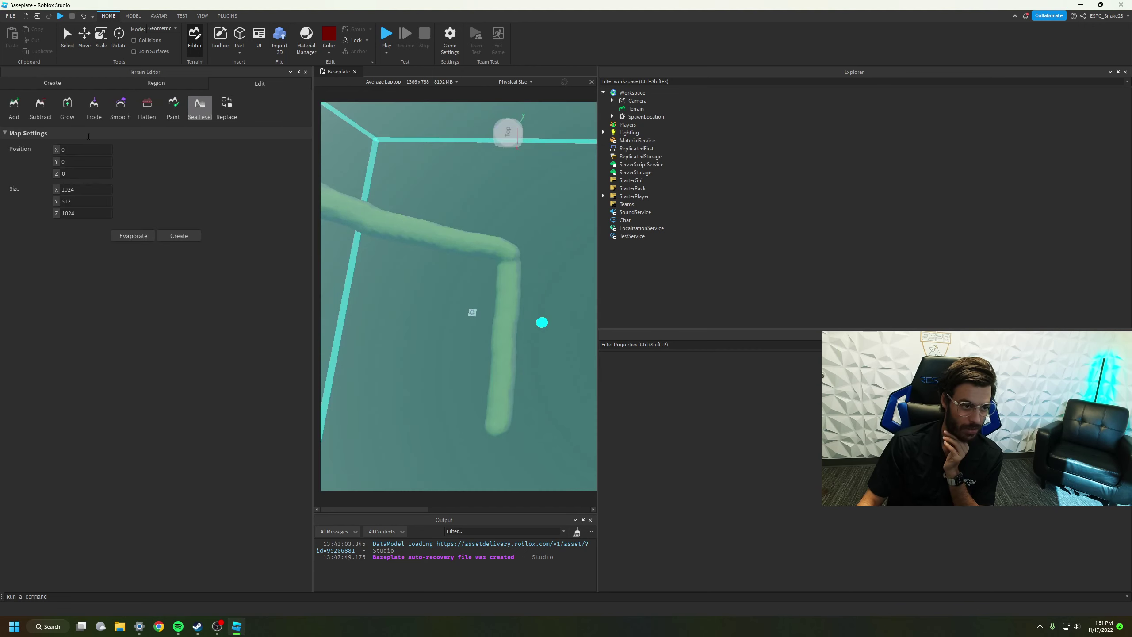
click(145, 112)
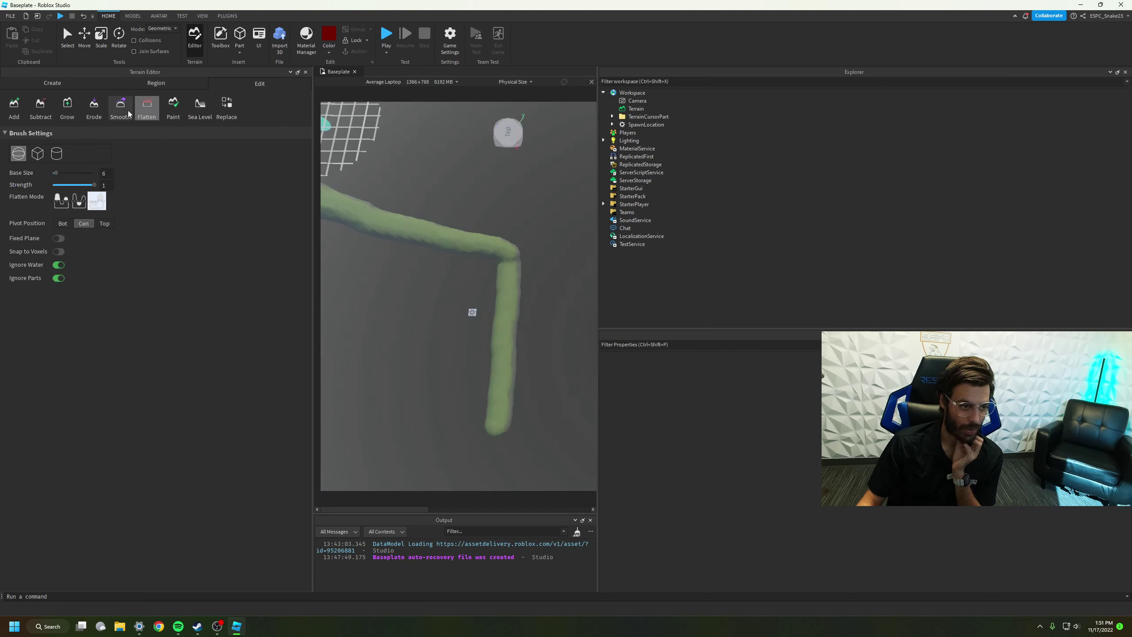
click(124, 111)
click(78, 112)
click(94, 109)
click(49, 111)
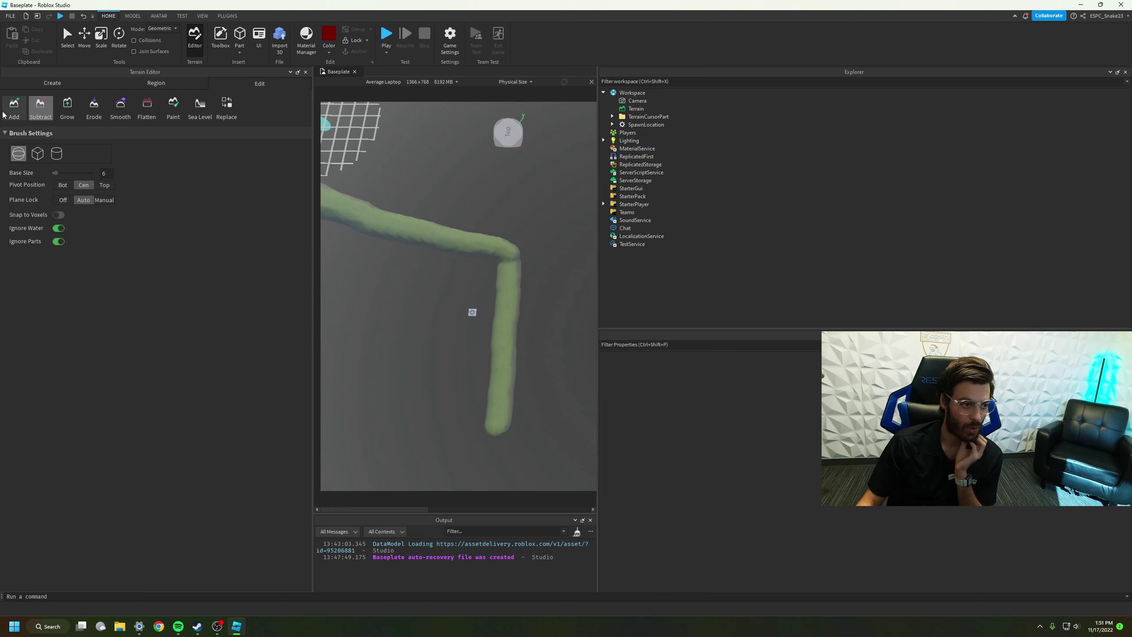
click(13, 110)
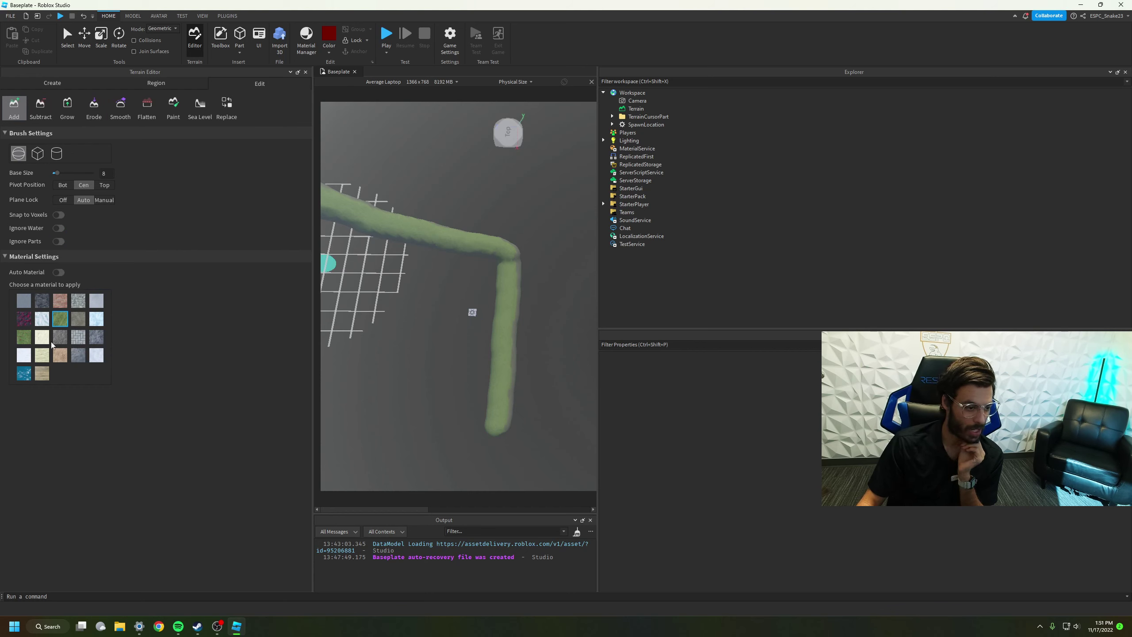
Start the terrain Generate tool and flatten its map region to a Y size of 24 at Y position -244.
click(50, 84)
right_drag(427, 322, 427, 322)
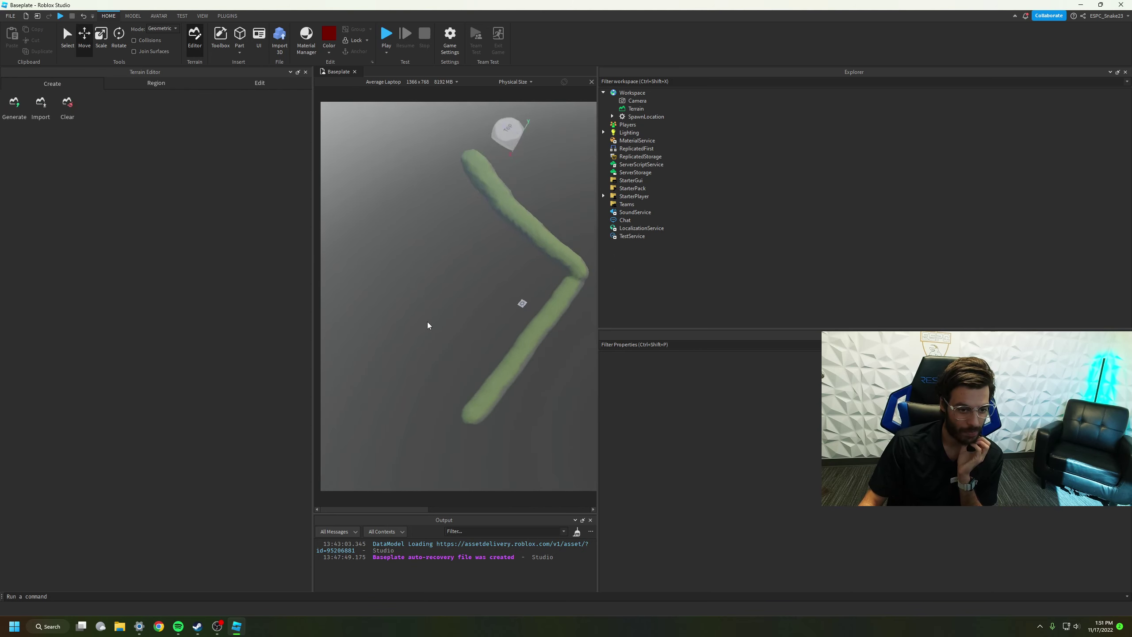
click(11, 109)
scroll(437, 330, down, 4)
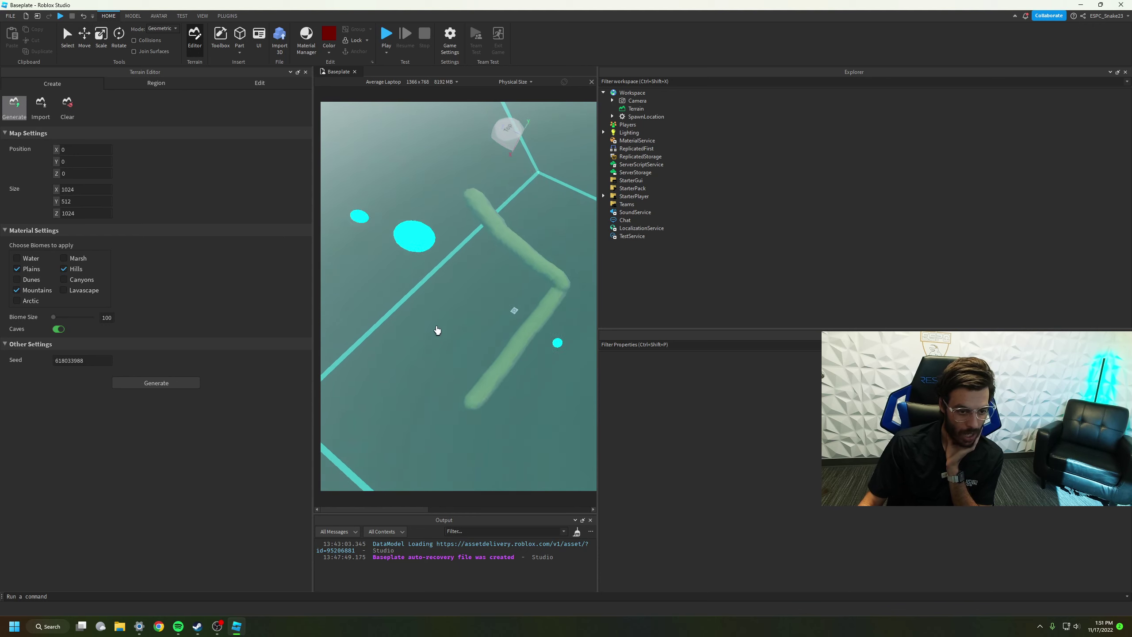
right_drag(445, 352, 433, 346)
scroll(435, 347, down, 5)
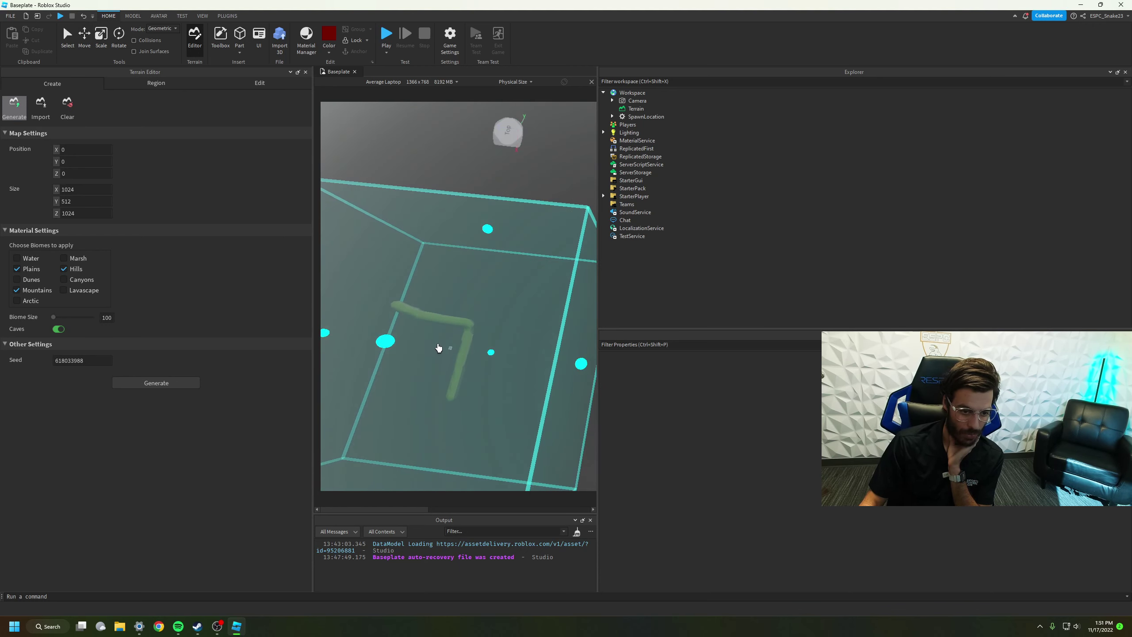
scroll(440, 347, down, 2)
right_drag(442, 344, 444, 341)
drag(471, 264, 506, 331)
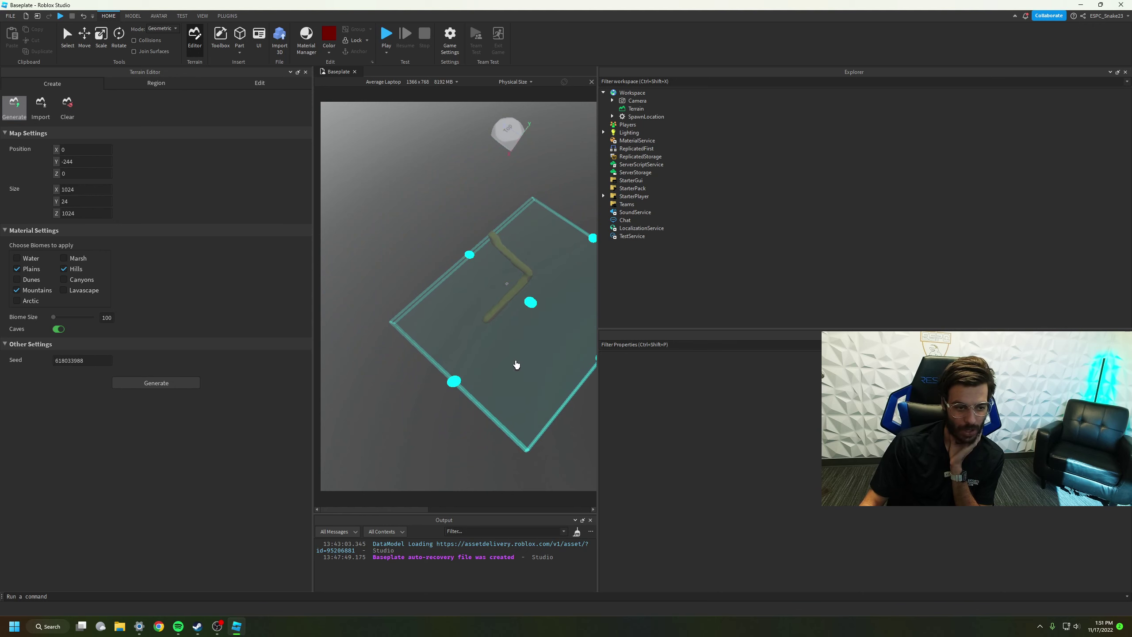
Add the Water, Marsh, Canyons, Lavascape and Arctic biomes to the generation settings and set the biome size to 16.
scroll(522, 379, up, 2)
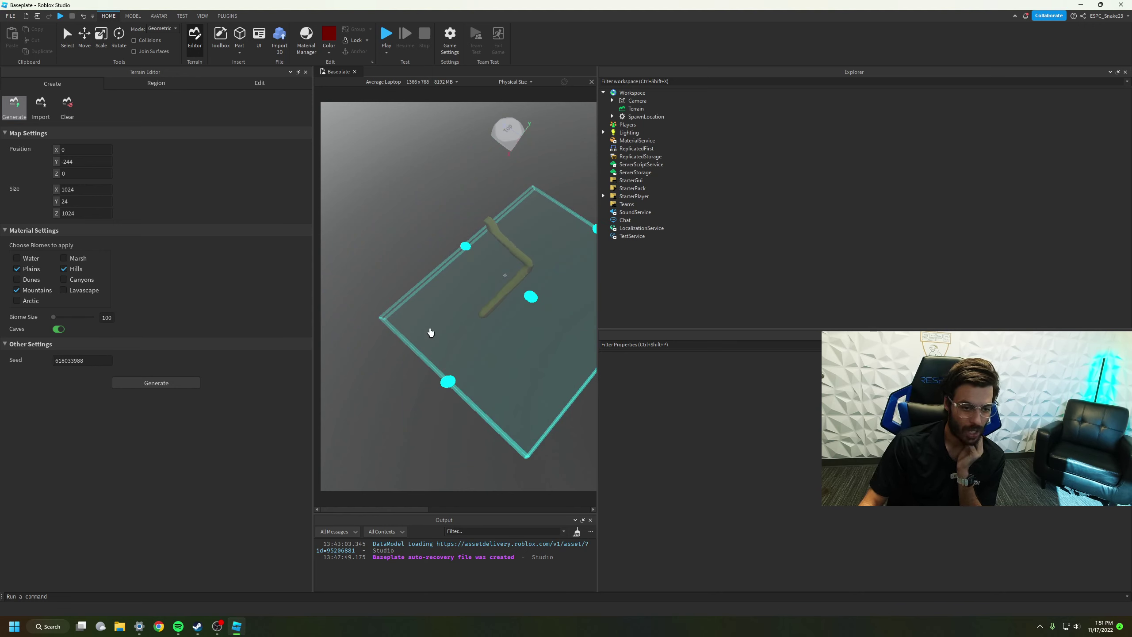
right_drag(430, 330, 405, 324)
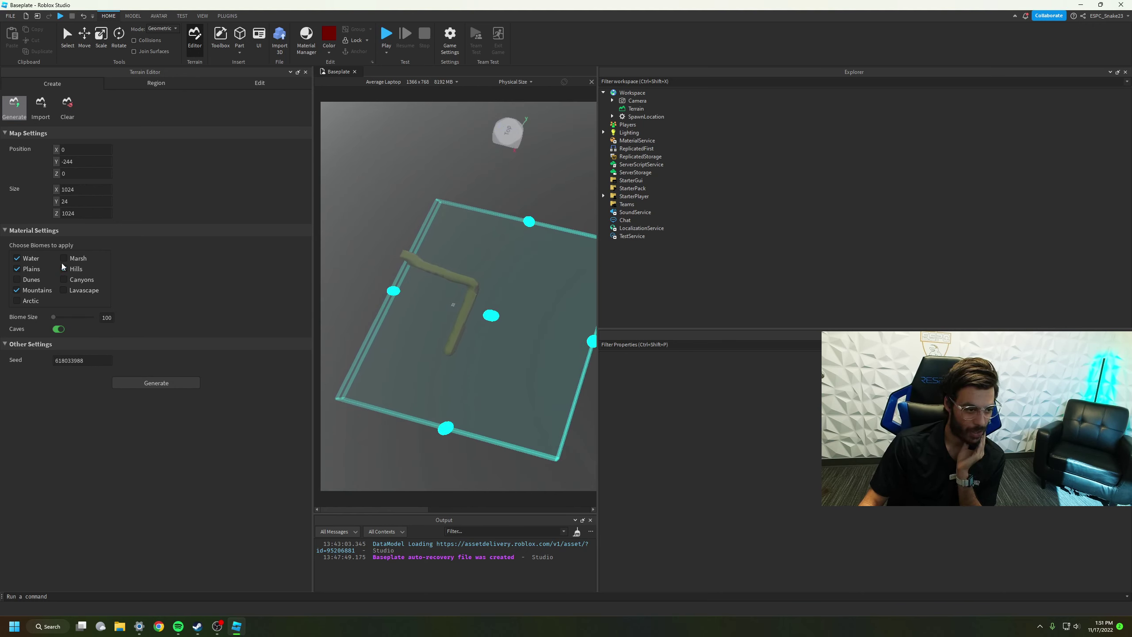
click(64, 280)
click(64, 289)
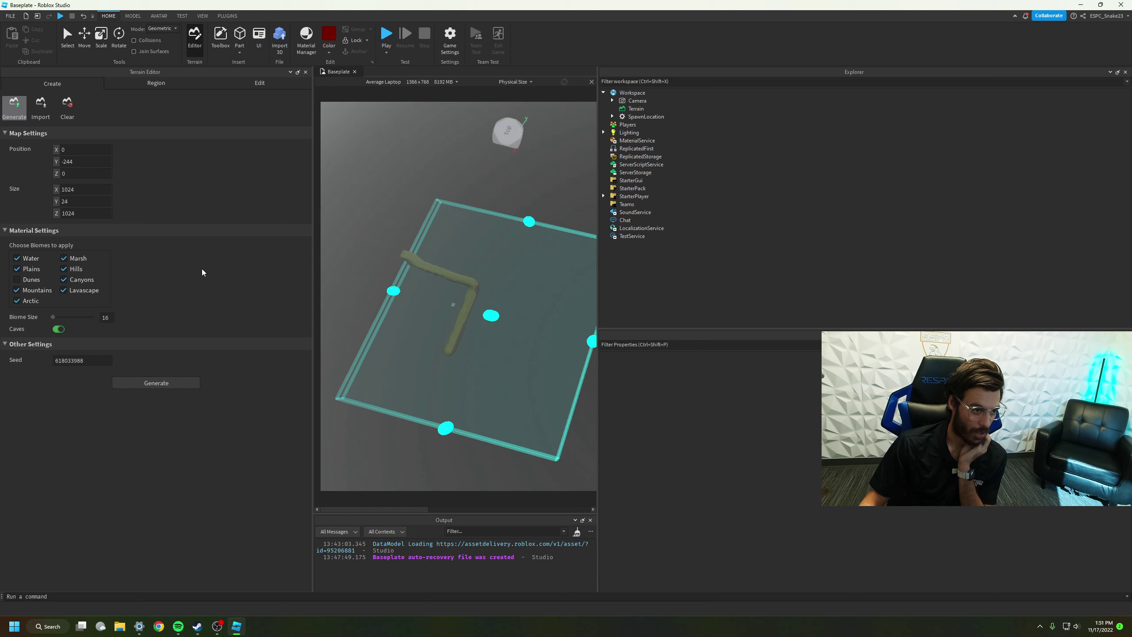
Generate the terrain in the flattened map region and close the Terrain Editor to view the result.
right_drag(389, 285, 361, 261)
click(156, 383)
right_drag(500, 219, 500, 218)
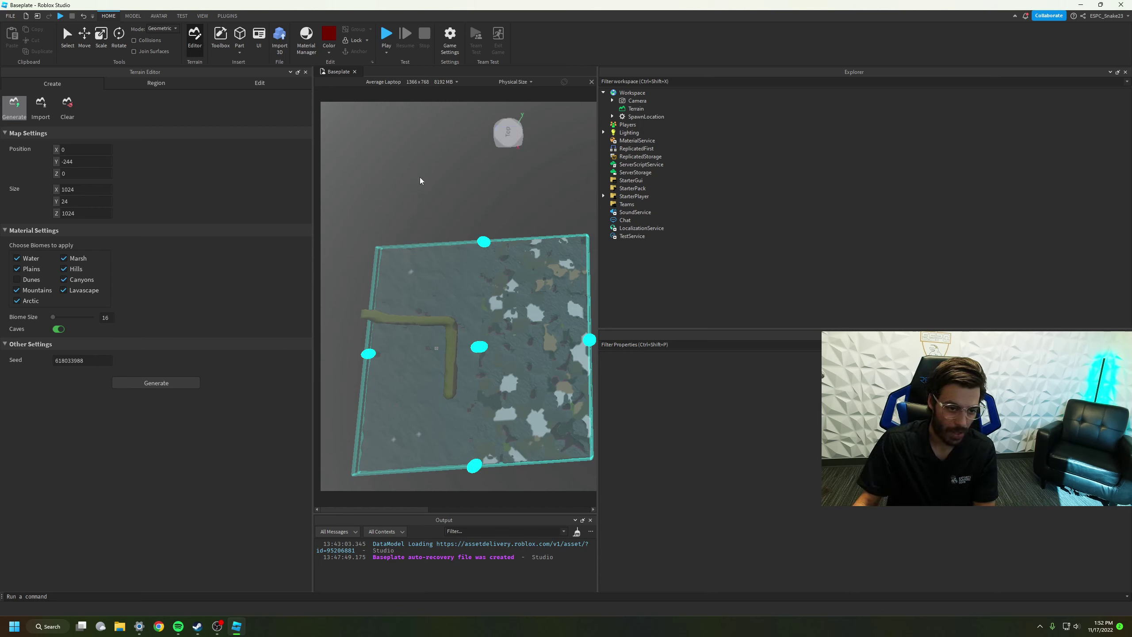
click(189, 34)
right_drag(350, 251, 352, 283)
scroll(355, 321, up, 8)
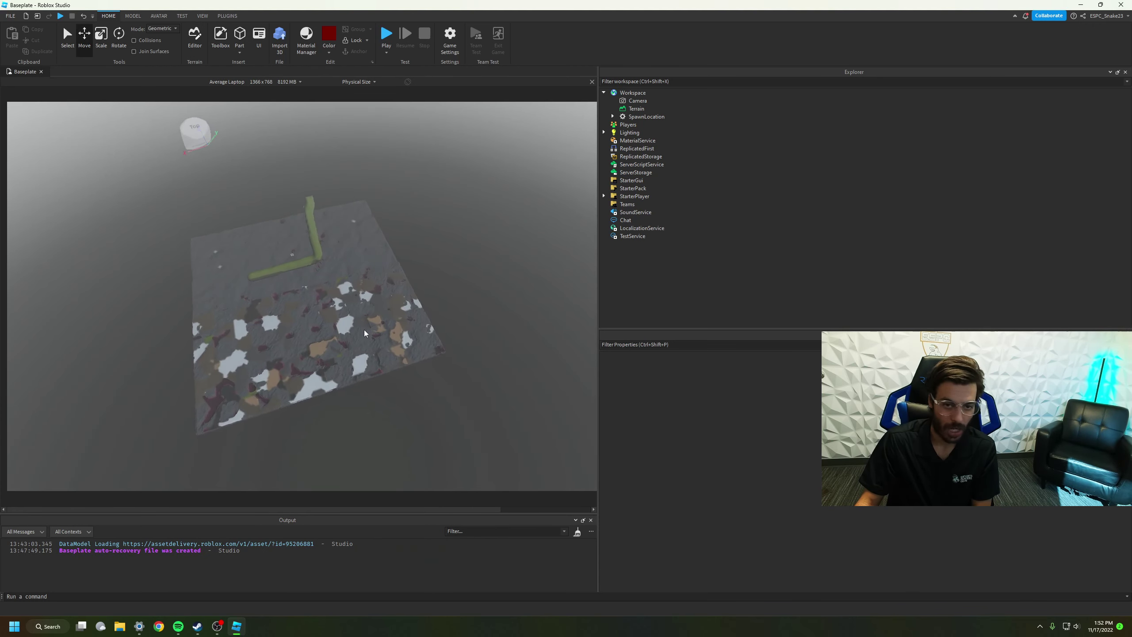
scroll(404, 393, up, 8)
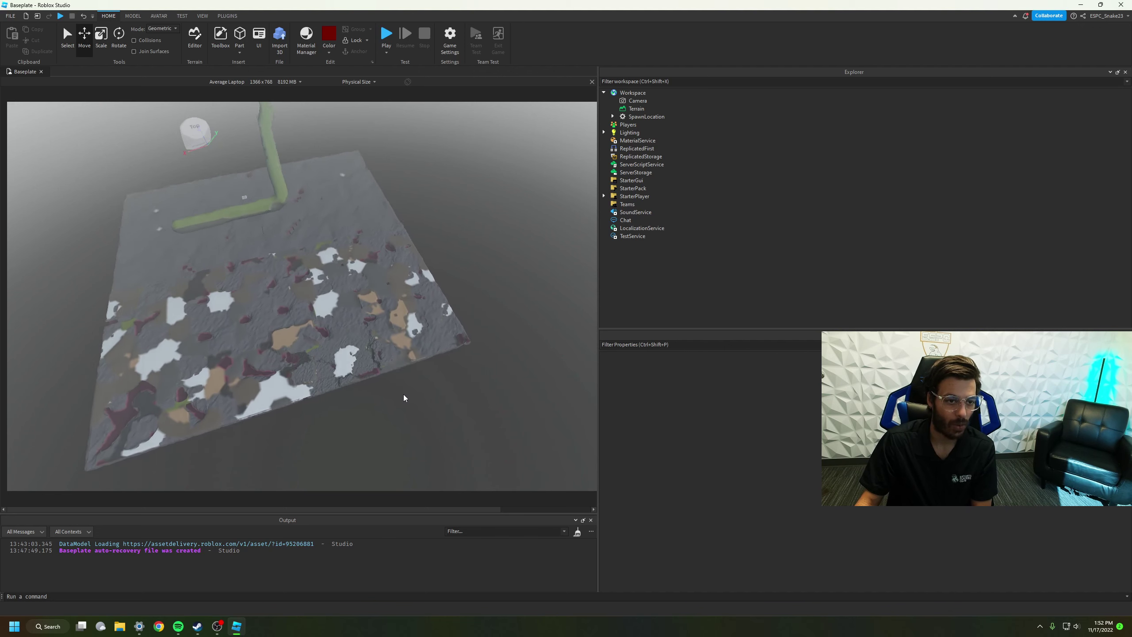